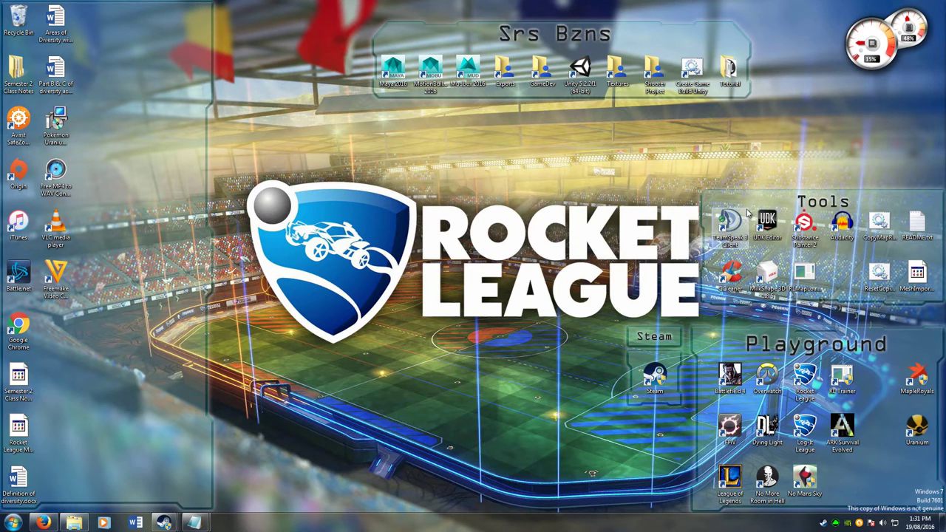
Copy RL-Dummy-UnrealScripts-master.zip from the Firefox Downloads folder on the Downloads (Z:) drive
left_click(74, 522)
left_click(688, 94)
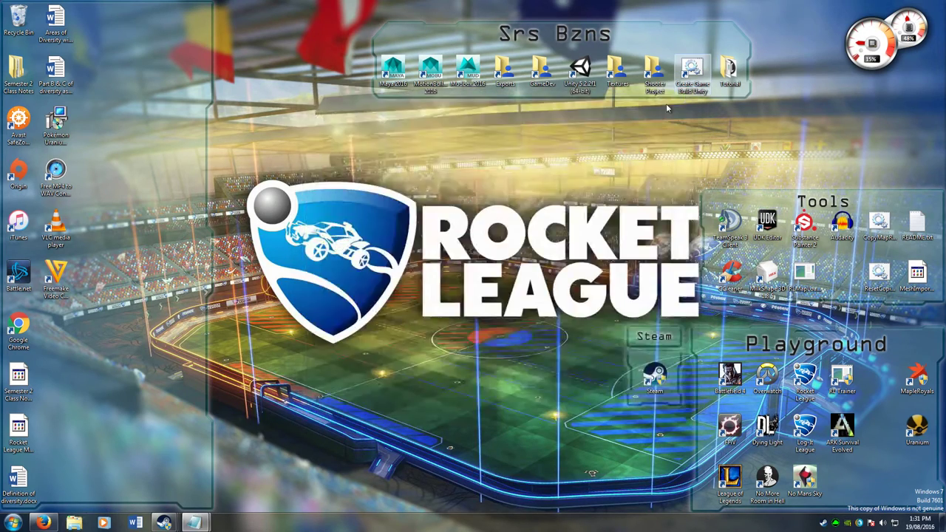
key("super+e")
double_click(467, 255)
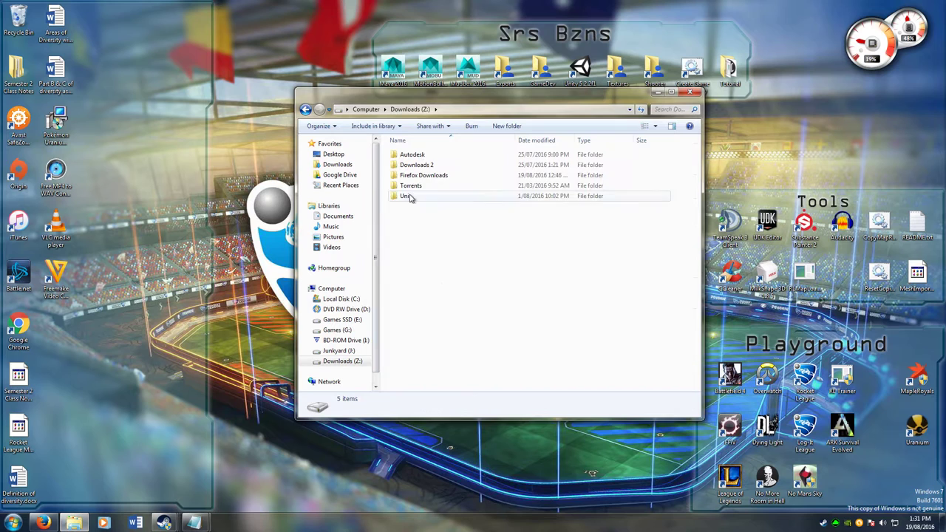
double_click(424, 173)
left_click(446, 373)
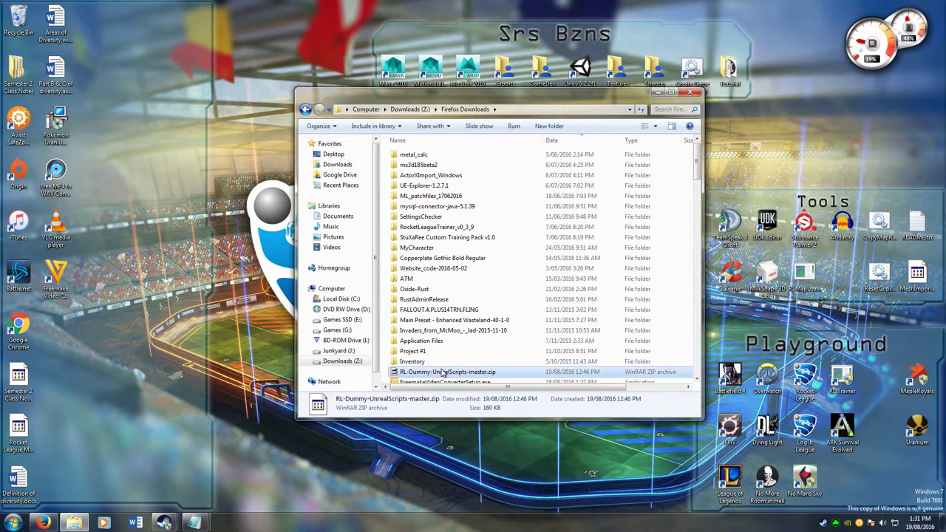
right_click(445, 373)
left_click(473, 314)
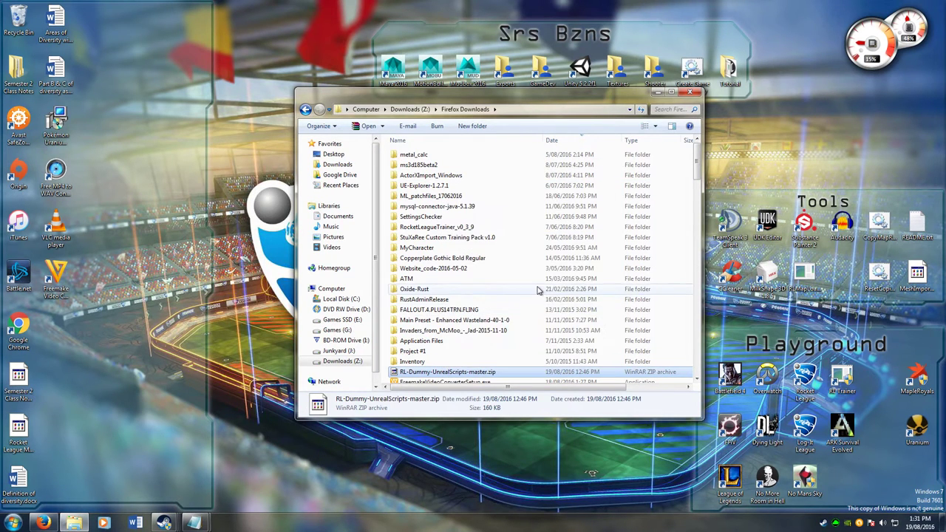
Paste the copied archive into the folder C:\UDK\Development\Src
key("super+e")
double_click(484, 171)
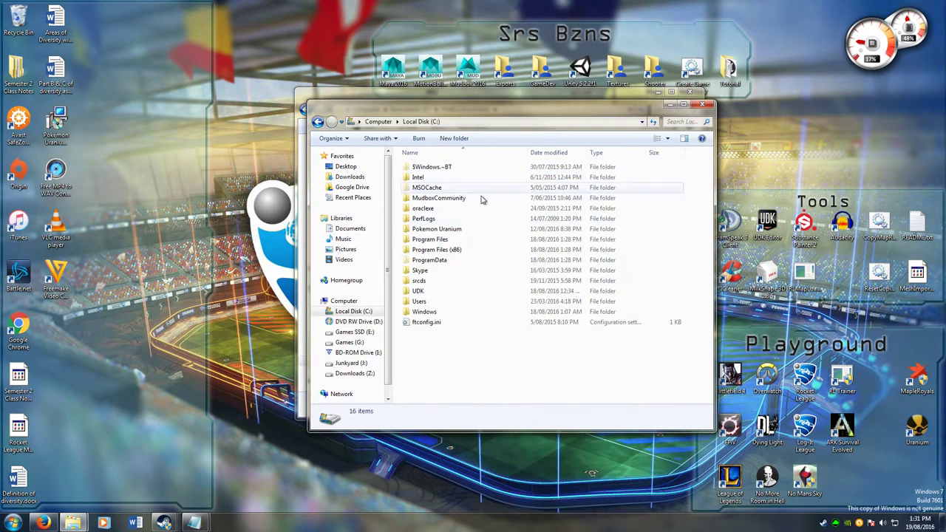
double_click(449, 289)
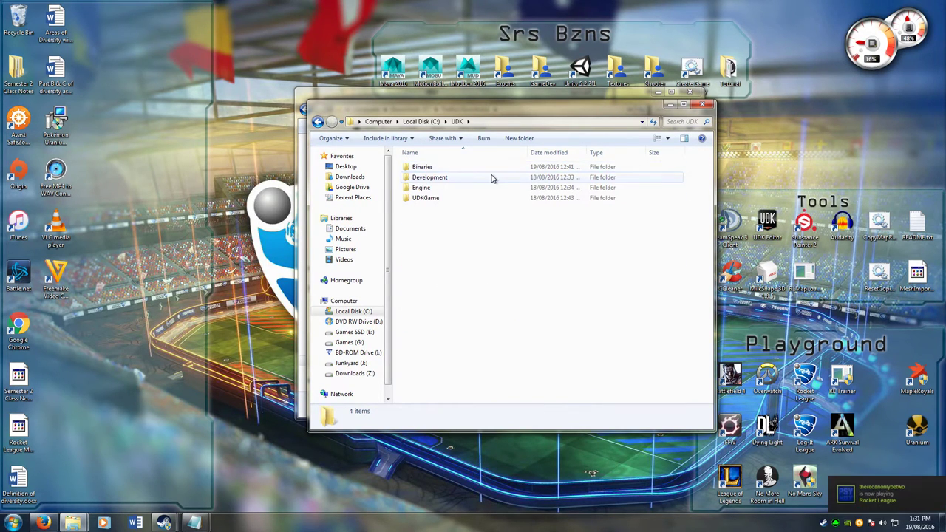
double_click(437, 179)
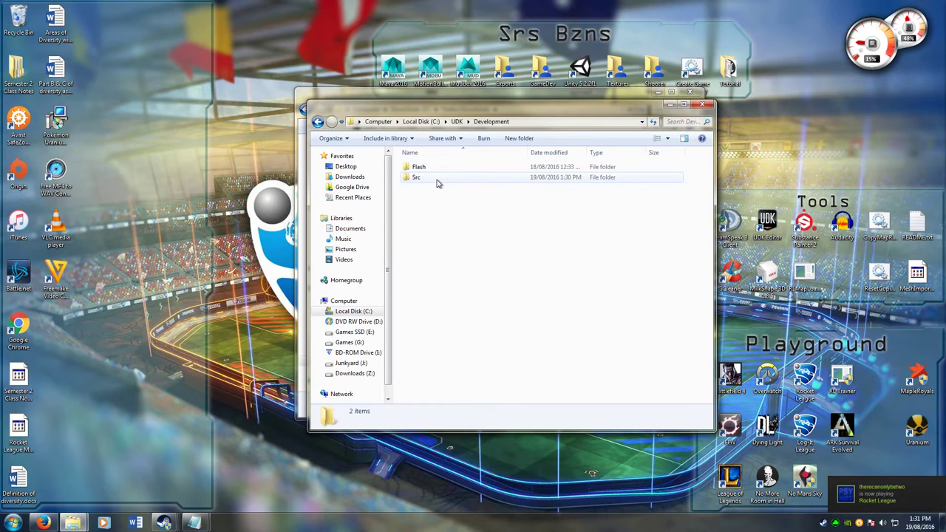
double_click(441, 178)
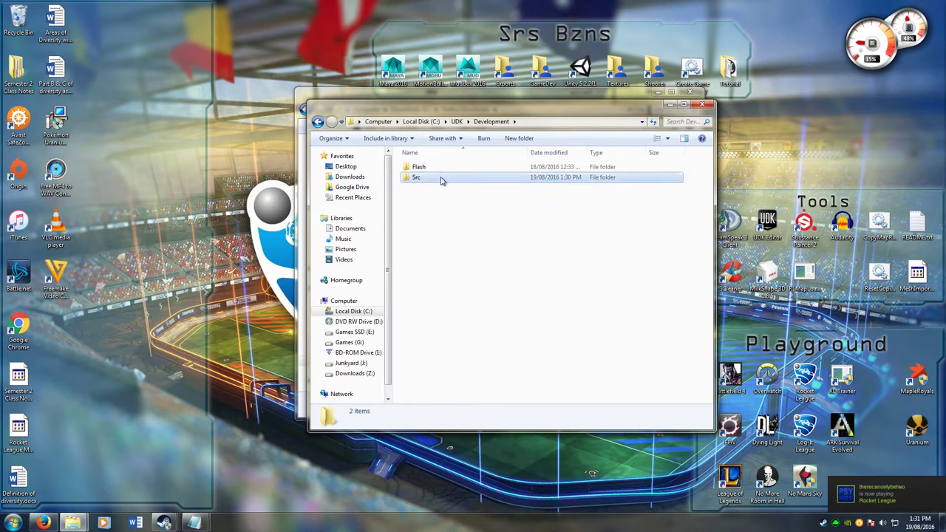
right_click(452, 373)
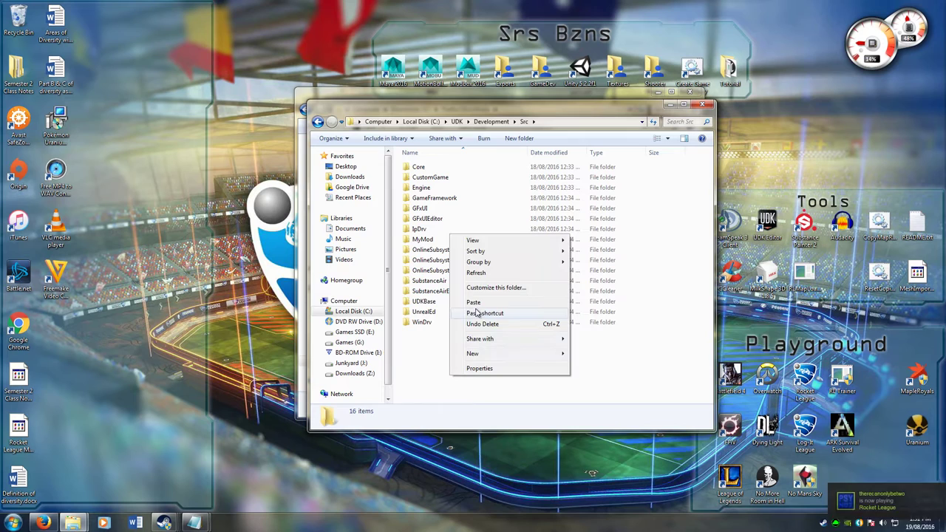
left_click(474, 302)
Extract RL-Dummy-UnrealScripts-master.zip directly into the Src folder and rename the extracted folder to TAGame
right_click(437, 332)
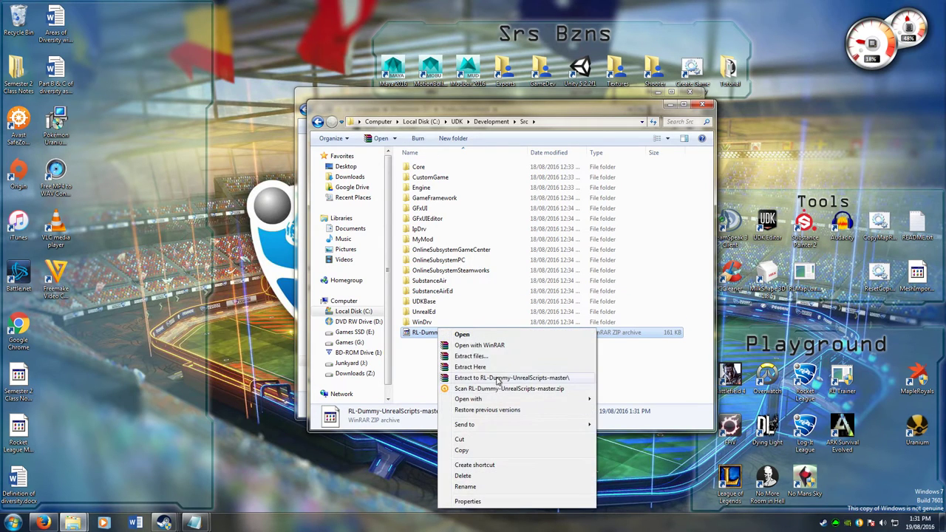
left_click(473, 367)
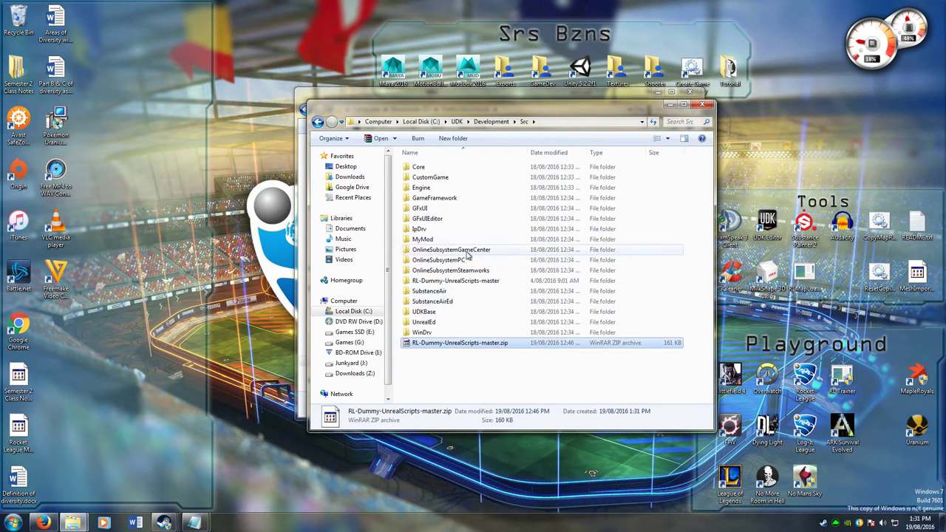
left_click(454, 281)
left_click(430, 280)
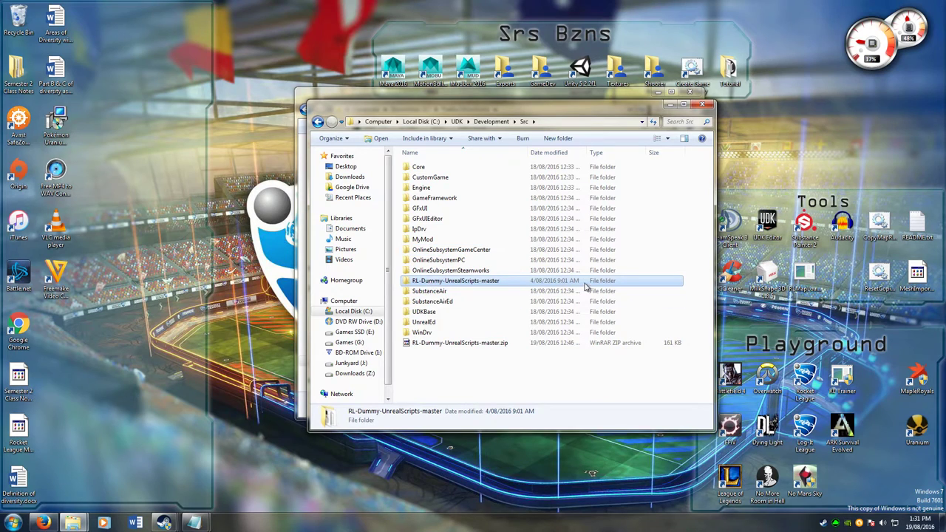
type("TAGame")
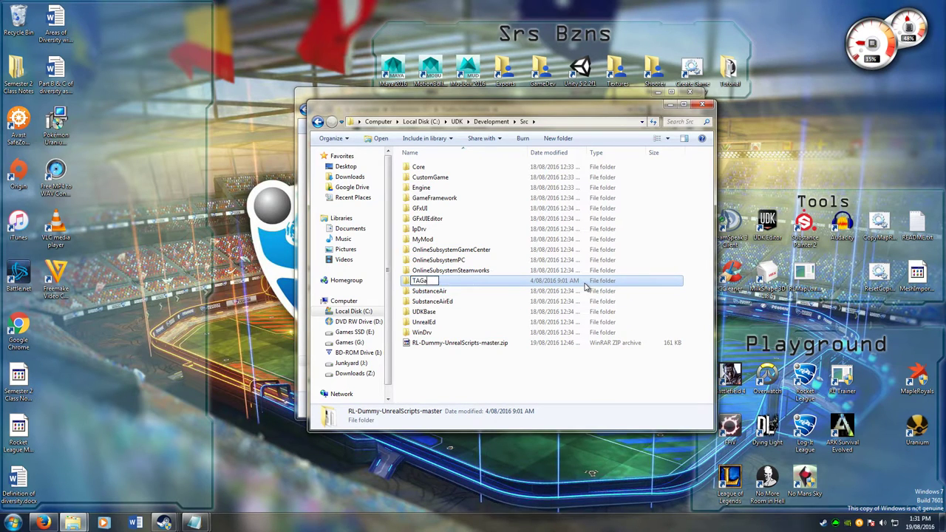
key("Return")
Delete RL-Dummy-UnrealScripts-master.zip from the Src folder
left_click(503, 344)
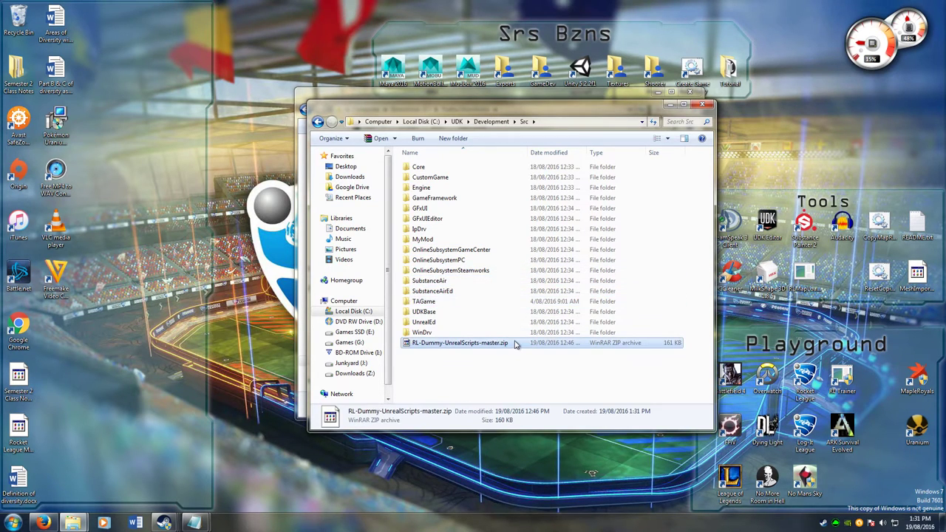
key("Delete")
key("Return")
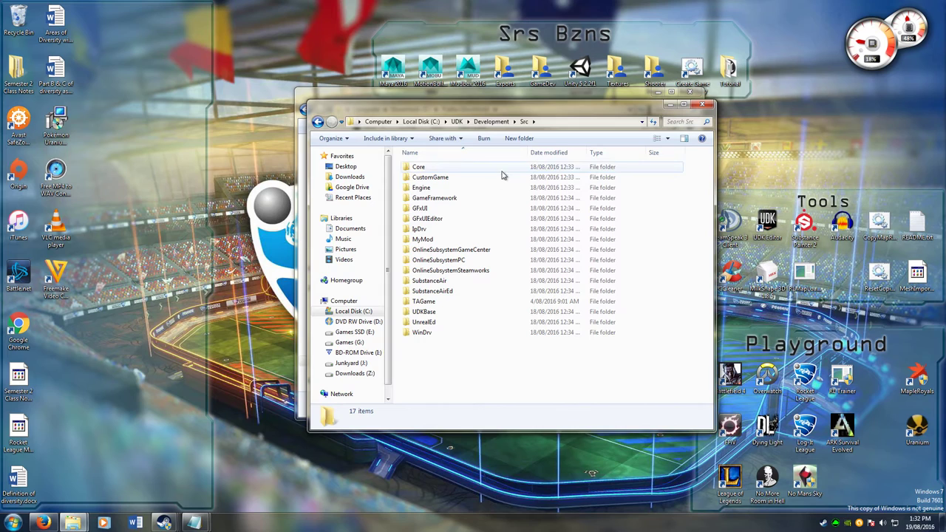
Open DefaultEngine.ini from the C:\UDK\UDKGame\Config folder for editing
left_click(458, 124)
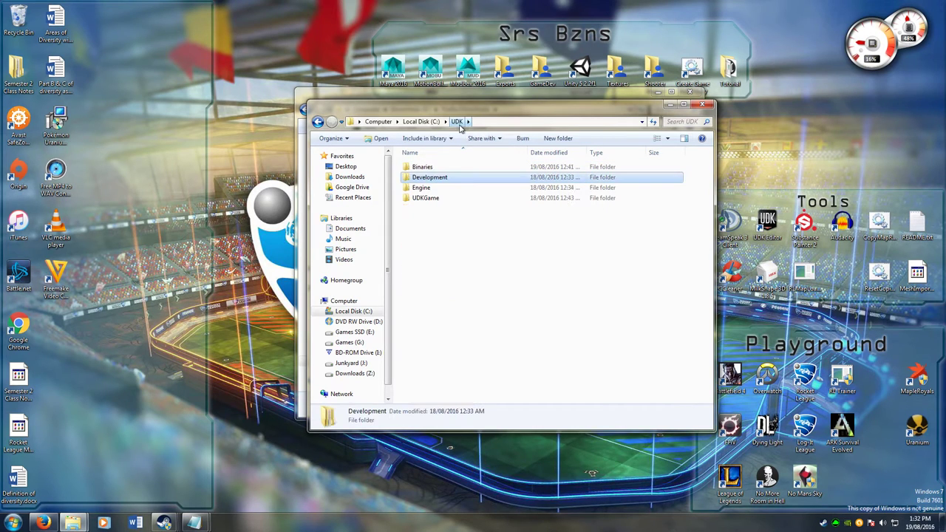
double_click(429, 198)
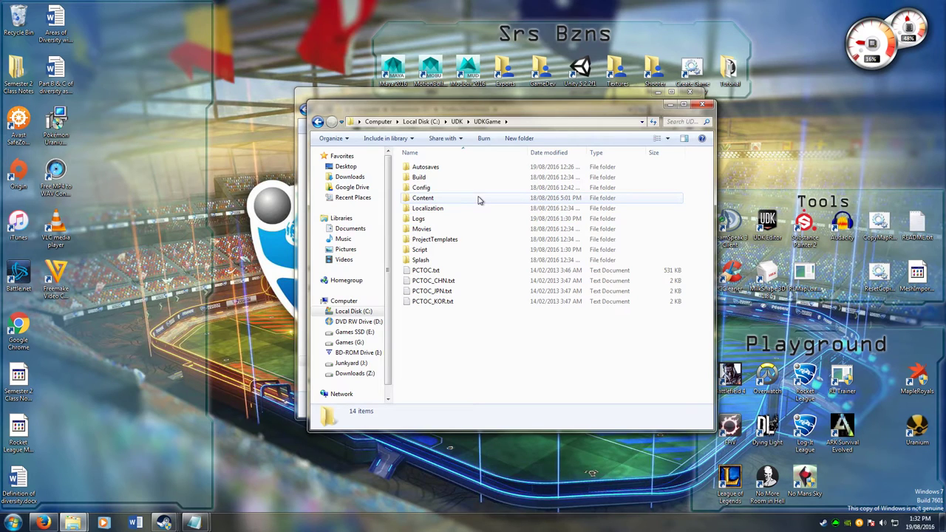
double_click(438, 189)
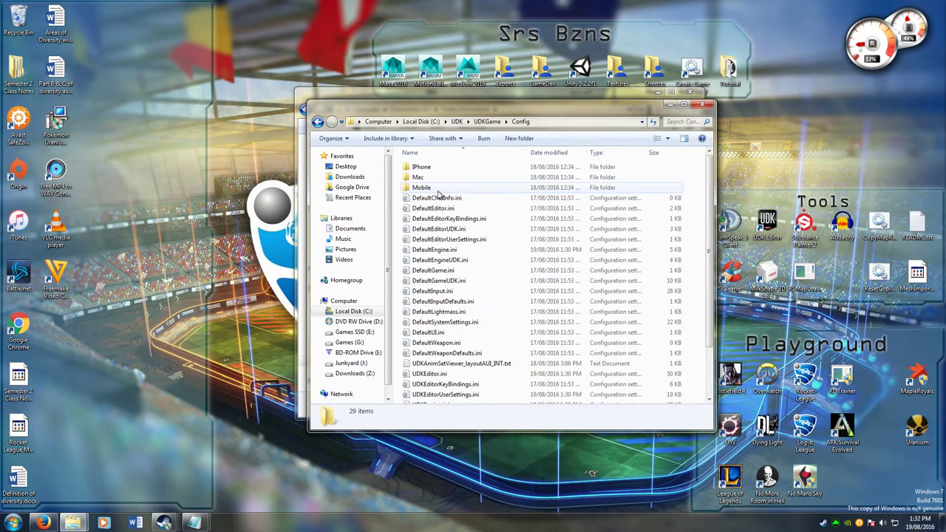
left_click(448, 254)
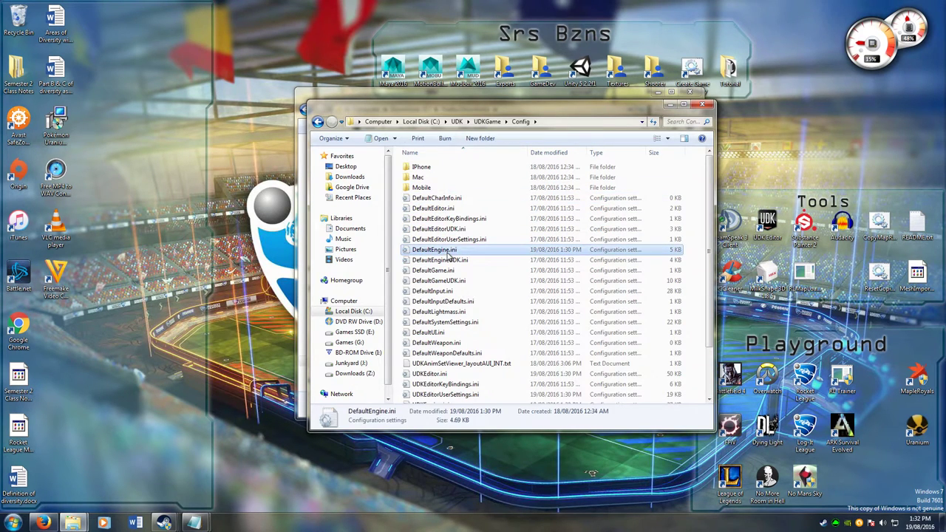
double_click(448, 254)
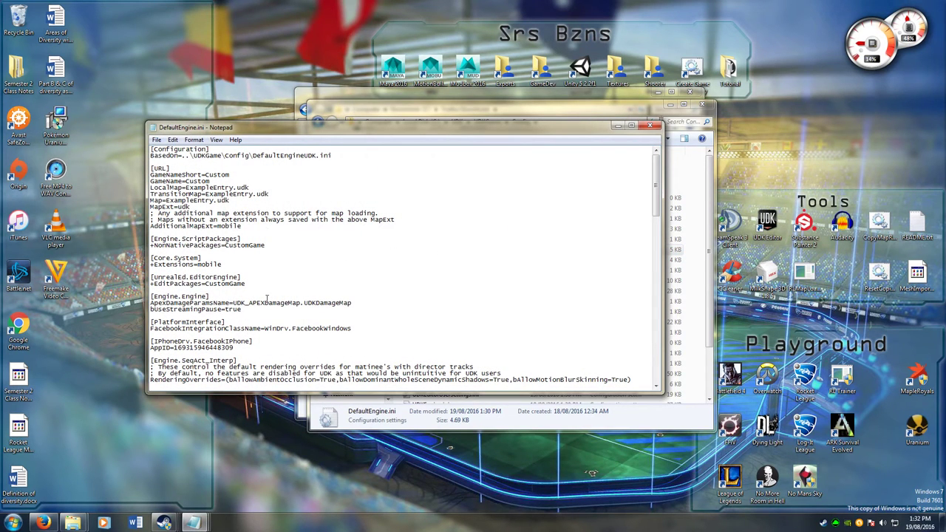
Duplicate the +EditPackages=CustomGame line directly below itself in the [UnrealEd.EditorEngine] section
left_click_drag(151, 277, 240, 277)
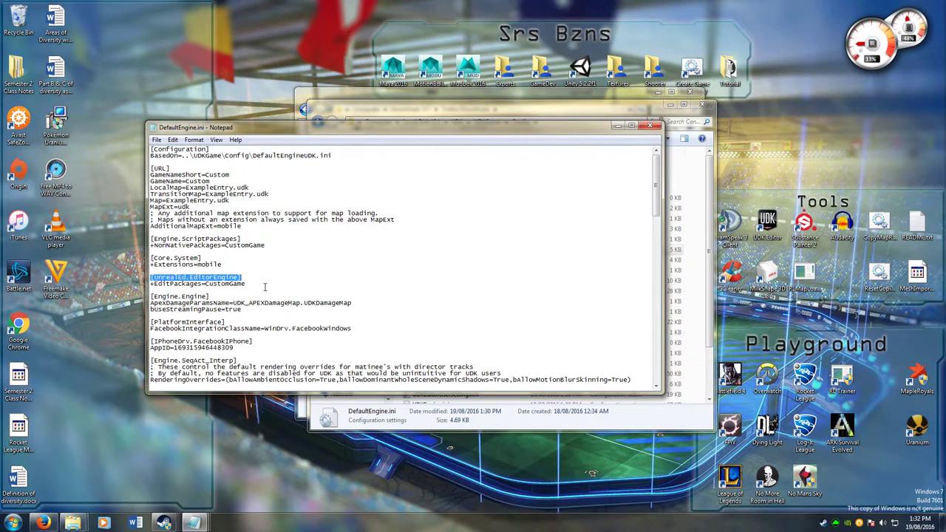
left_click(151, 283)
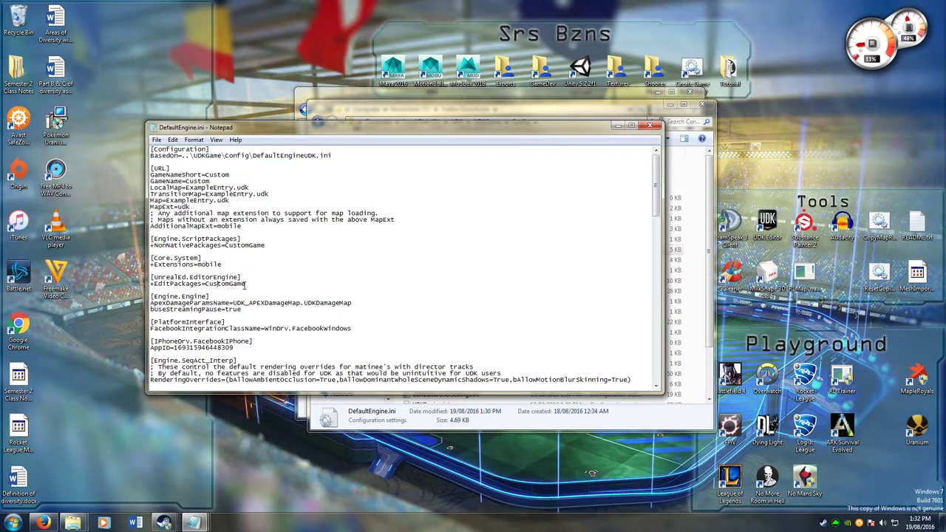
key("Return")
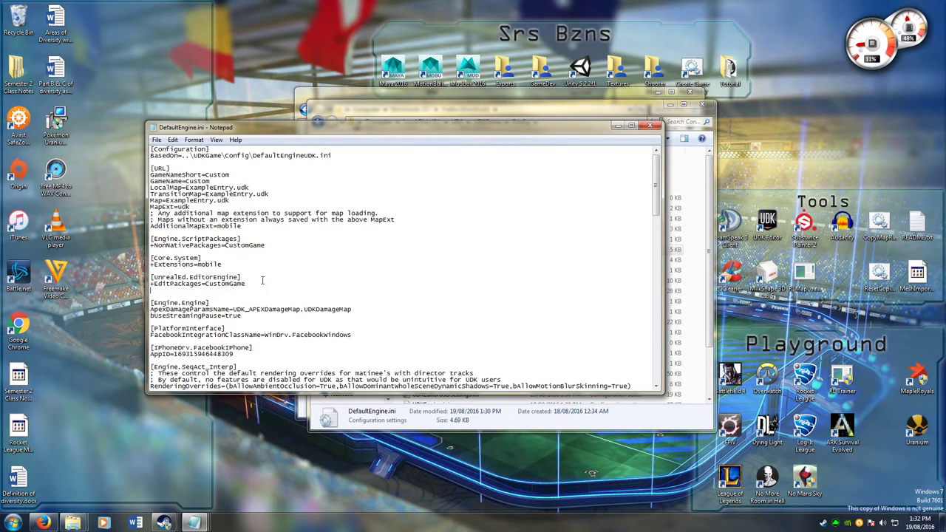
left_click_drag(244, 285, 150, 284)
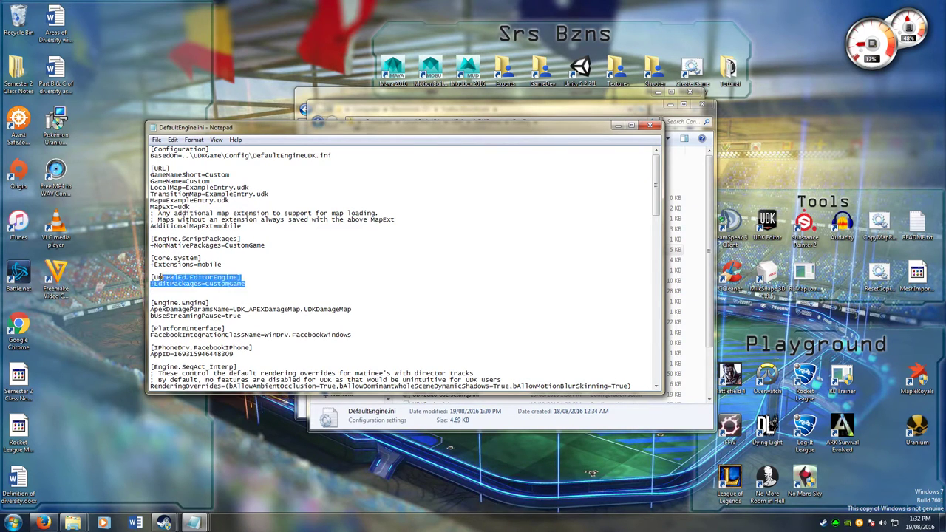
key("ctrl+c")
left_click(201, 290)
key("ctrl+v")
Change the duplicated line to +EditPackages=TAGame, then save and close DefaultEngine.ini
left_click_drag(245, 290, 217, 291)
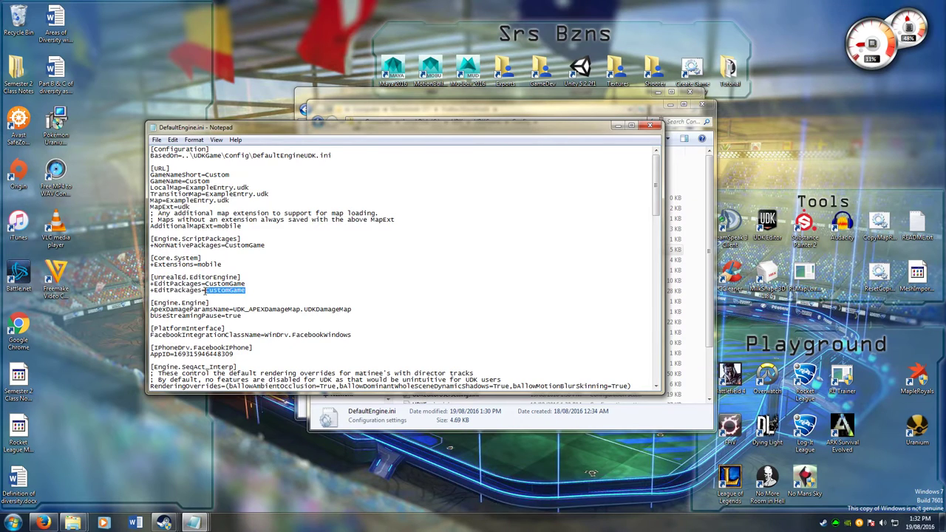
type("TA")
key("ctrl+s")
left_click(650, 126)
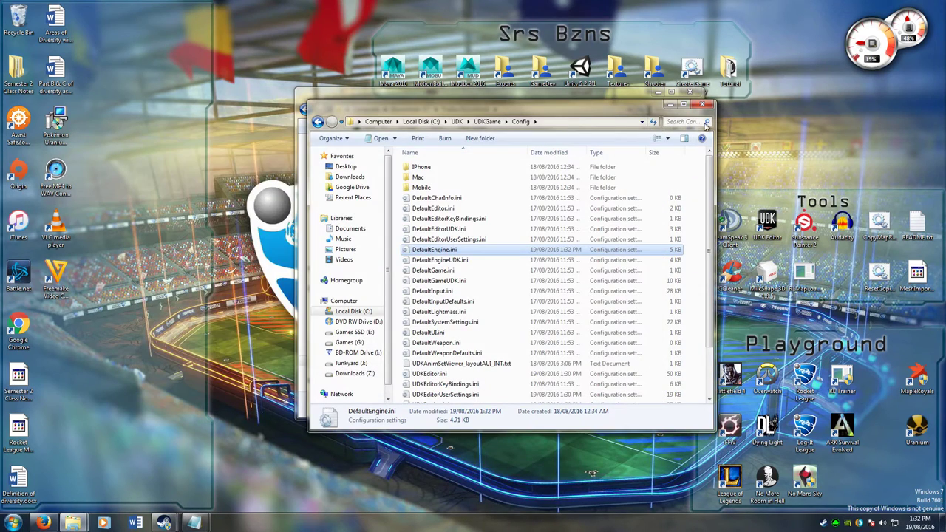
Launch the UDK Editor from the desktop, rebuild the outdated scripts, and close the compile console
left_click_drag(641, 107, 602, 123)
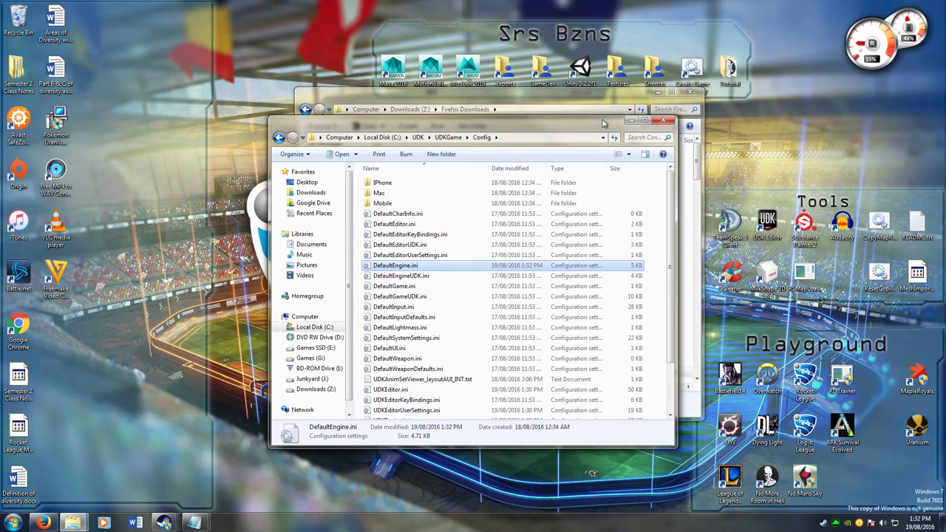
left_click(772, 230)
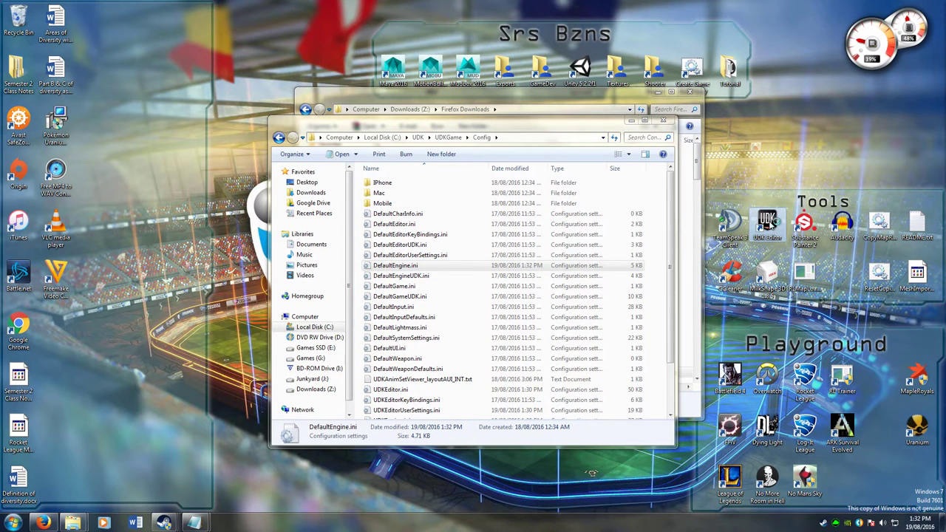
double_click(769, 226)
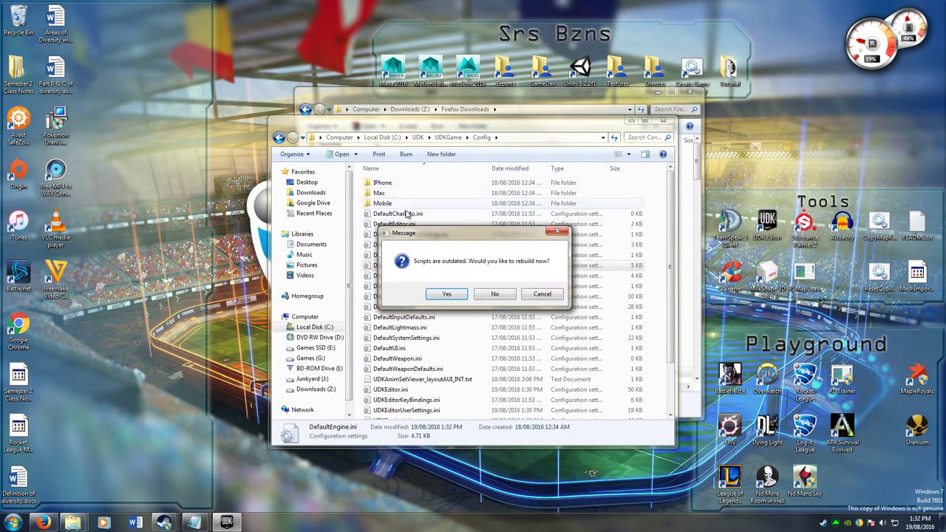
left_click(450, 296)
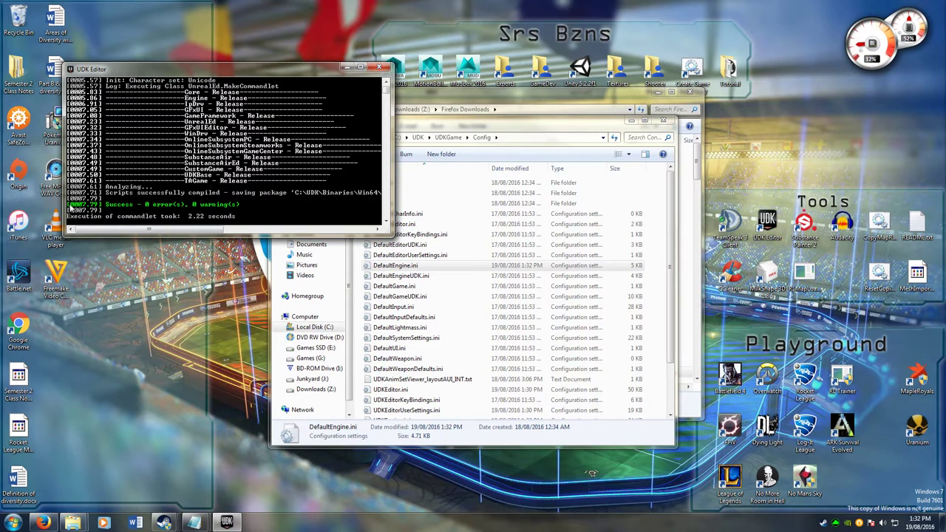
left_click(378, 67)
Relaunch the UDK Editor, dismiss the startup tip, and bring up the Content Browser
double_click(772, 218)
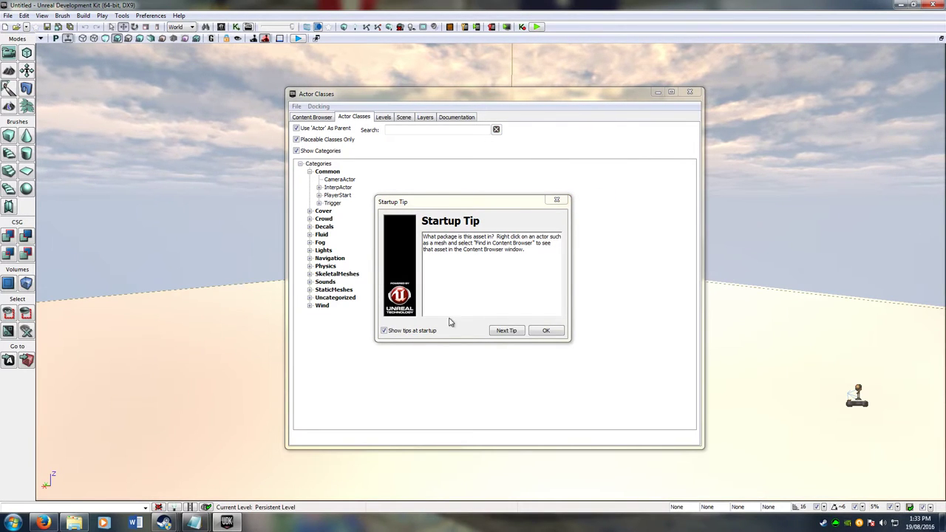
left_click(551, 334)
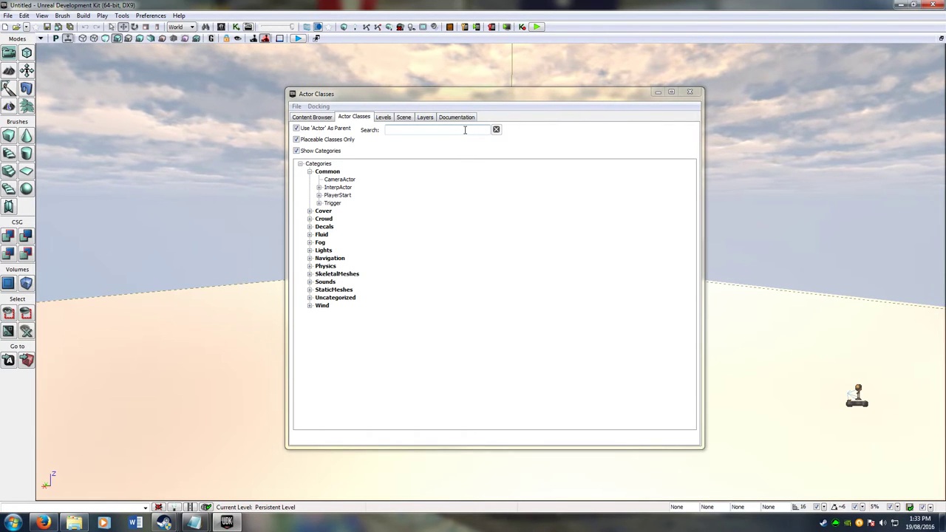
left_click(464, 130)
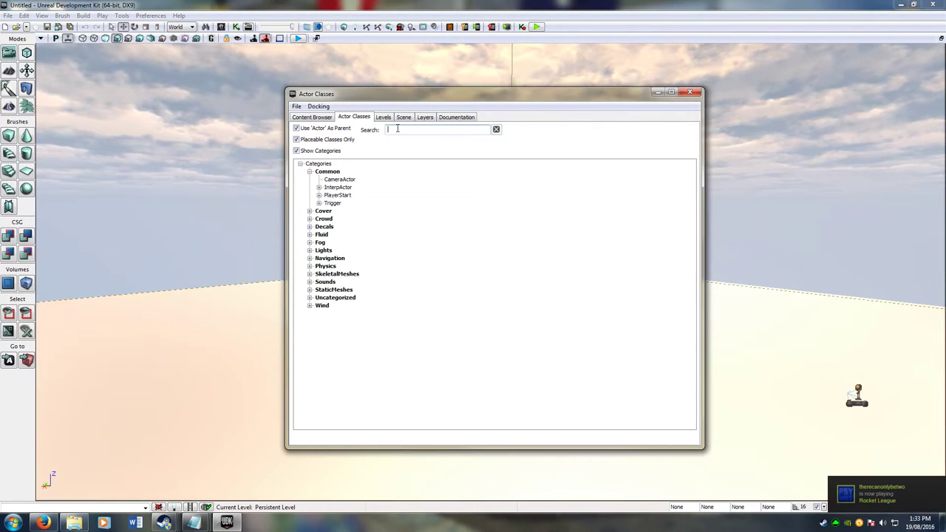
left_click(312, 116)
left_click_drag(373, 95, 392, 86)
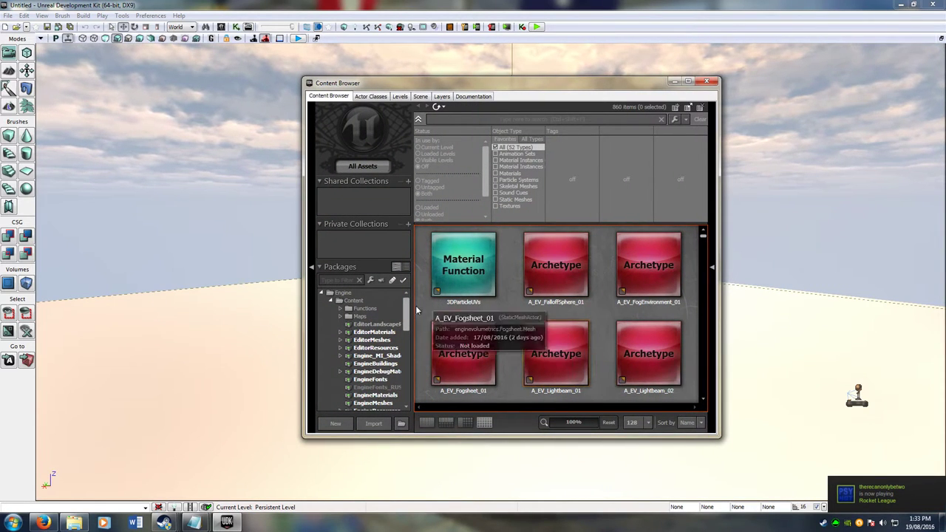
mouse_move(407, 313)
left_mouse_down()
mouse_move(409, 367)
mouse_move(417, 301)
left_mouse_up()
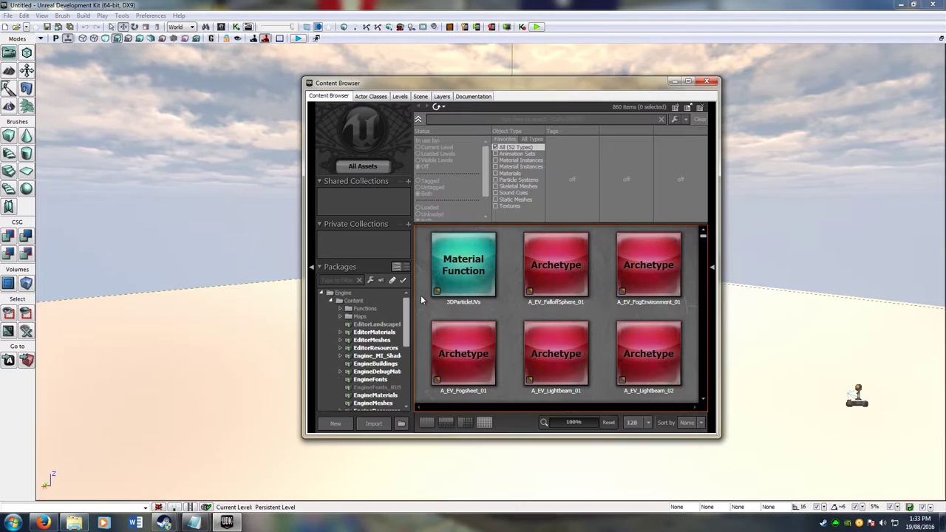
Search the actor classes for Playerstart and select PlayerStart_TA under the Common category
left_click(381, 97)
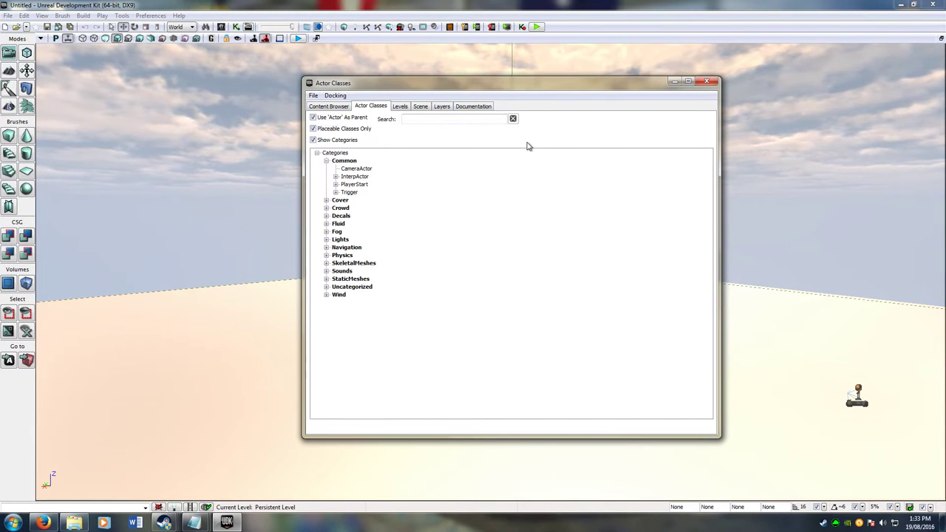
type("Playerstart")
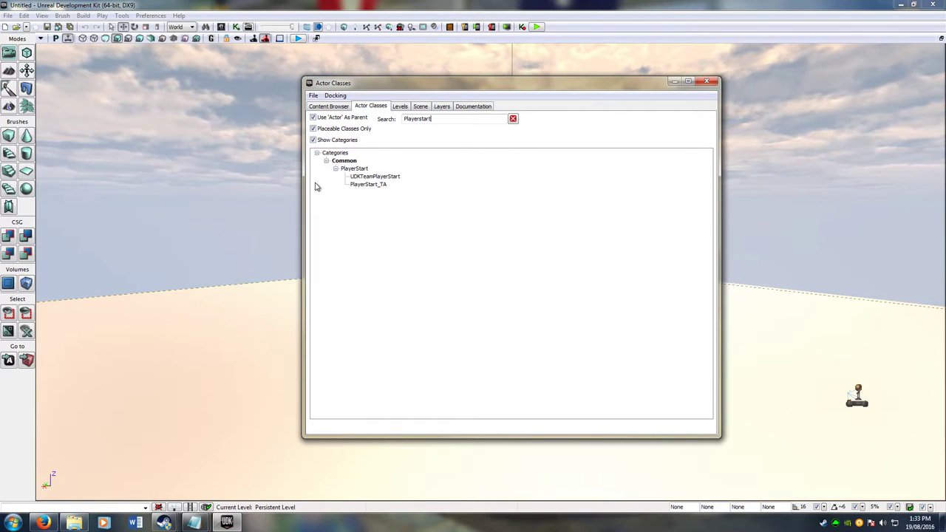
left_click(363, 178)
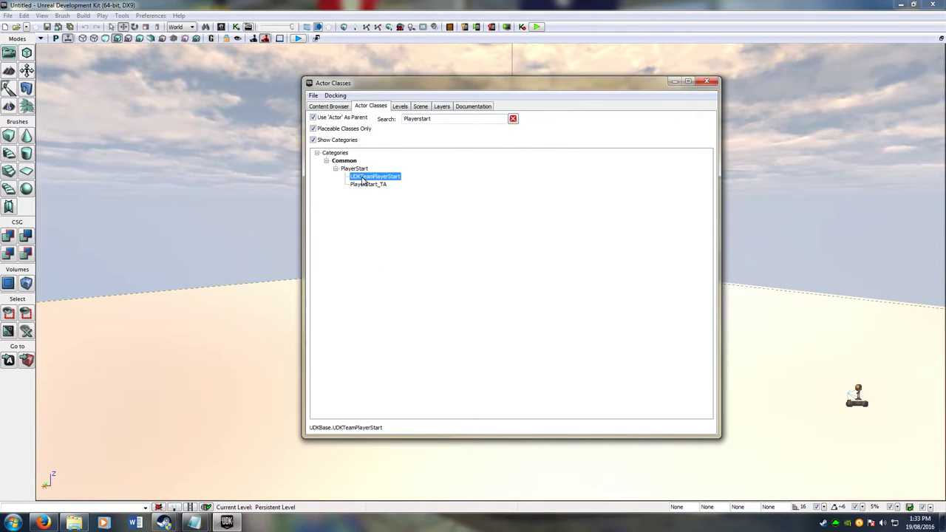
left_click(363, 185)
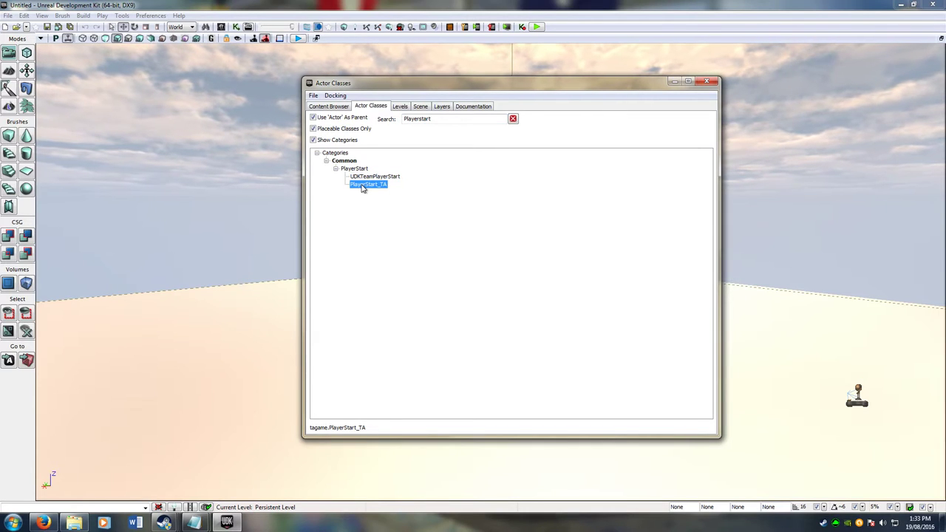
Search the actor classes for _TA and for TA, look through the listed classes, clear the search and close the browser window
left_click_drag(459, 119, 250, 110)
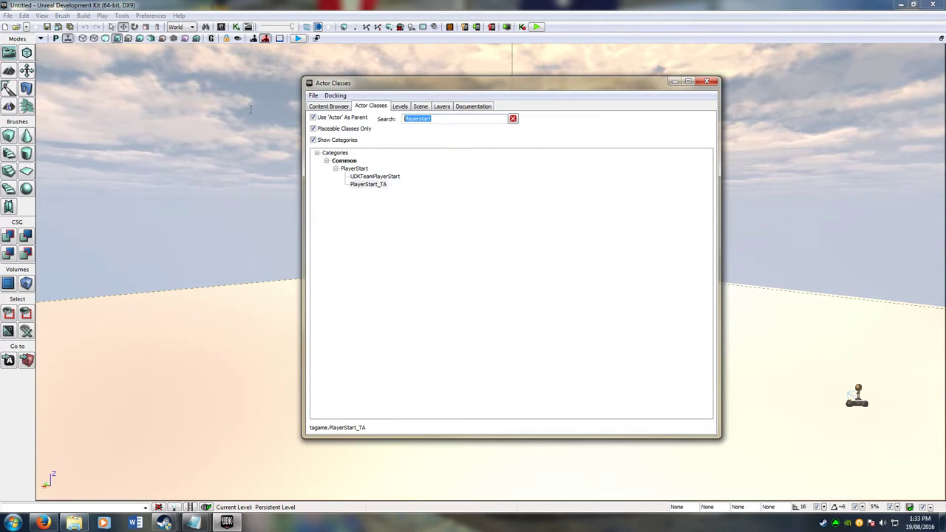
type("_TA")
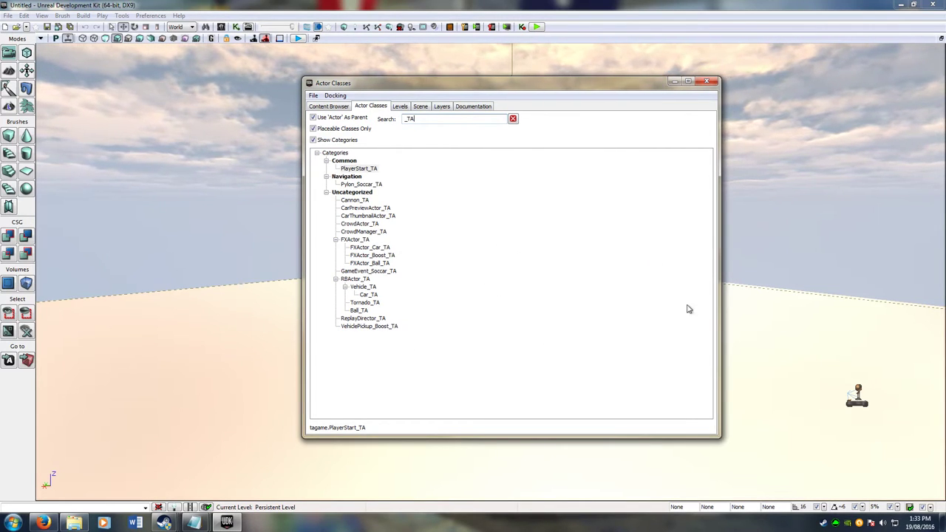
left_click_drag(428, 119, 319, 106)
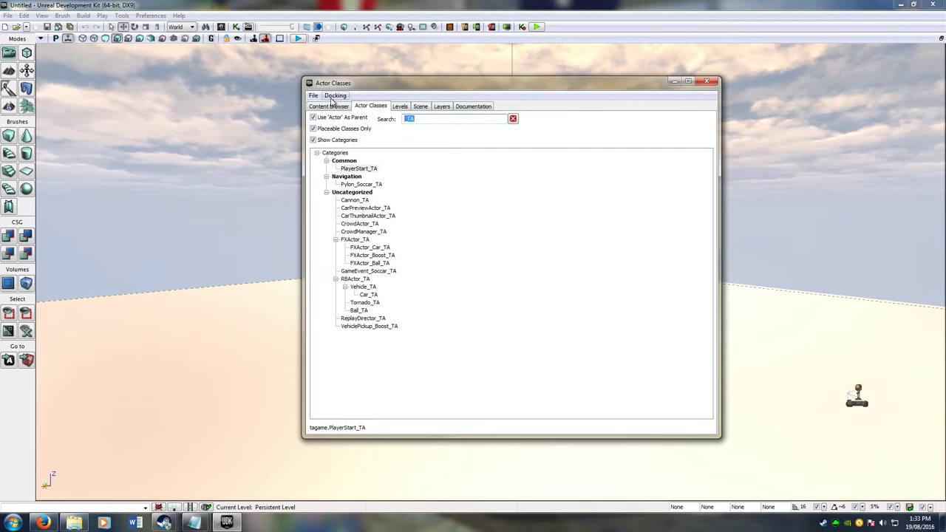
type("TA")
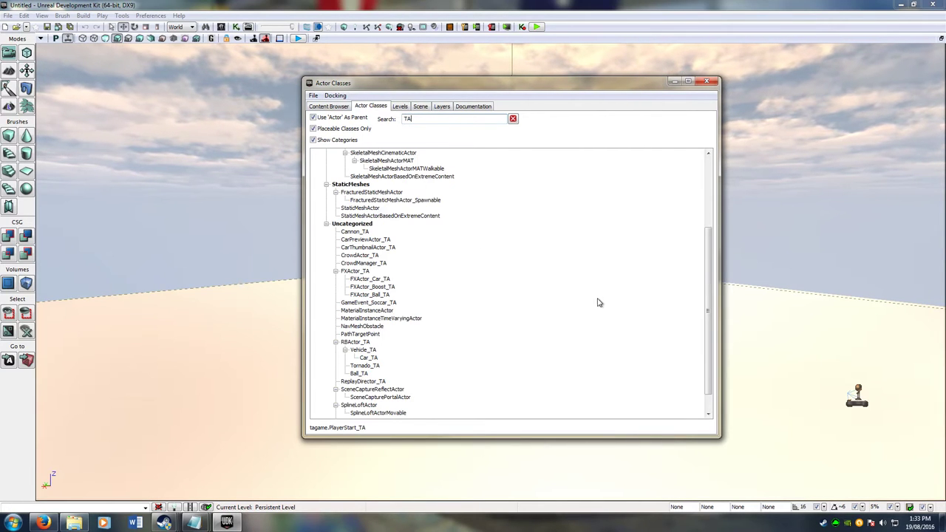
left_click_drag(708, 293, 708, 166)
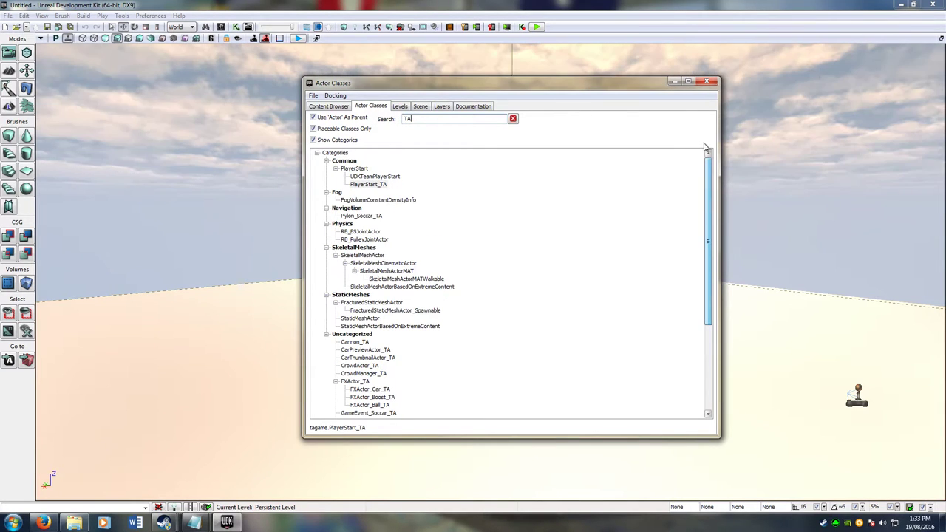
left_click(513, 118)
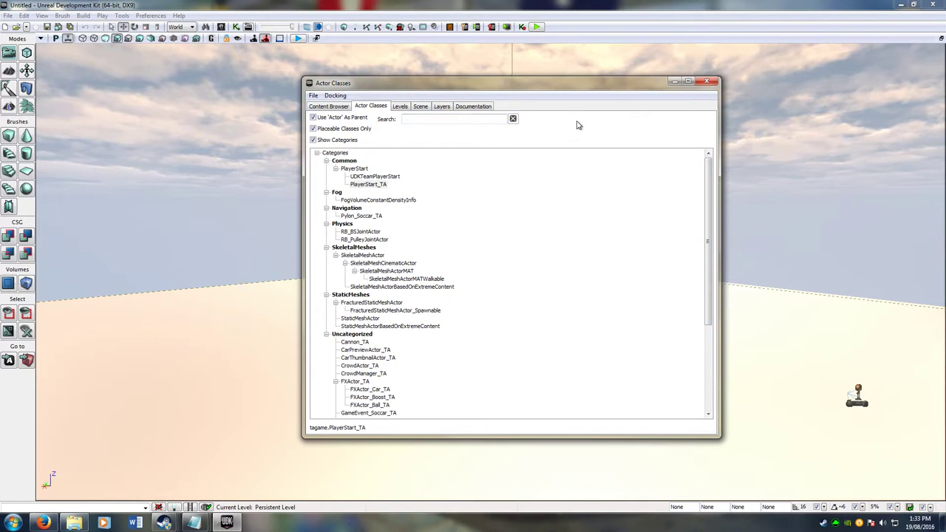
left_click(707, 81)
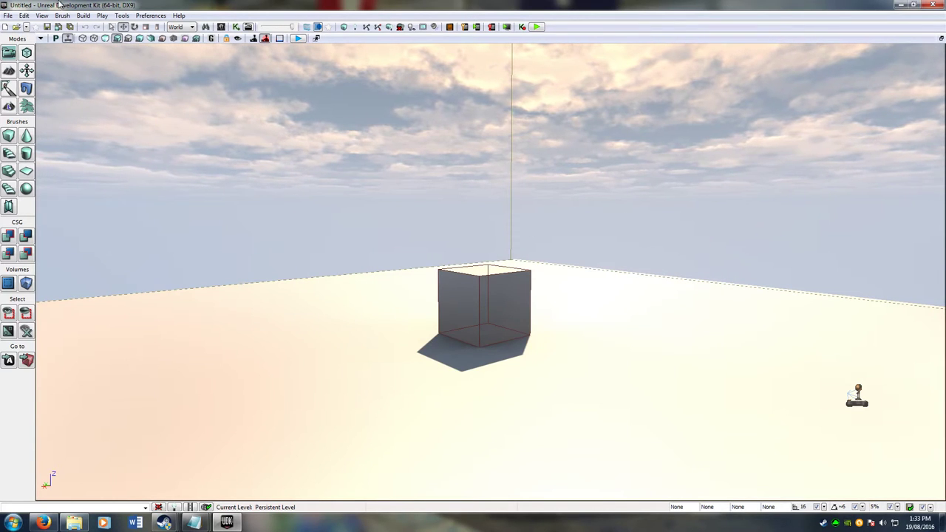
Open the World Properties of the level and filter them for Kill
right_click_drag(310, 214, 426, 197)
key("s")
key("a")
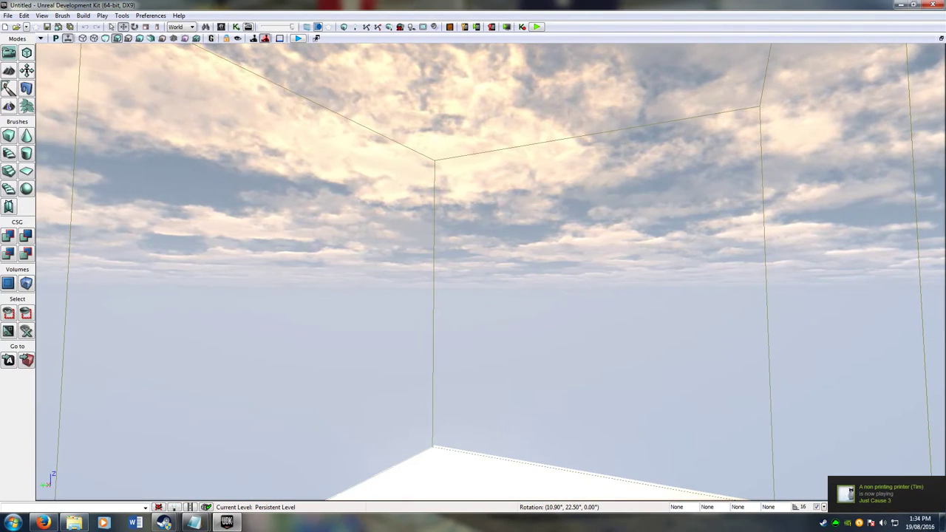
right_click_drag(692, 280, 724, 369)
right_click_drag(470, 257, 433, 220)
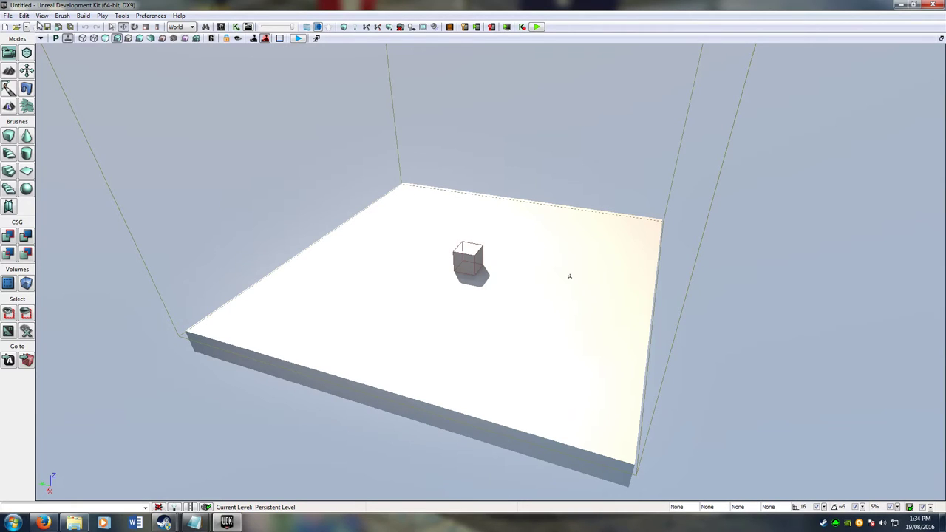
left_click(41, 16)
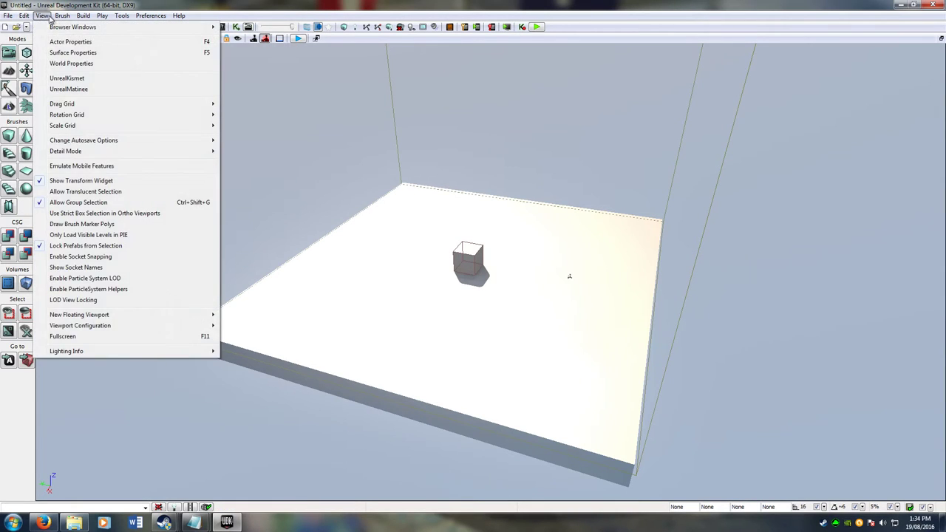
left_click(61, 64)
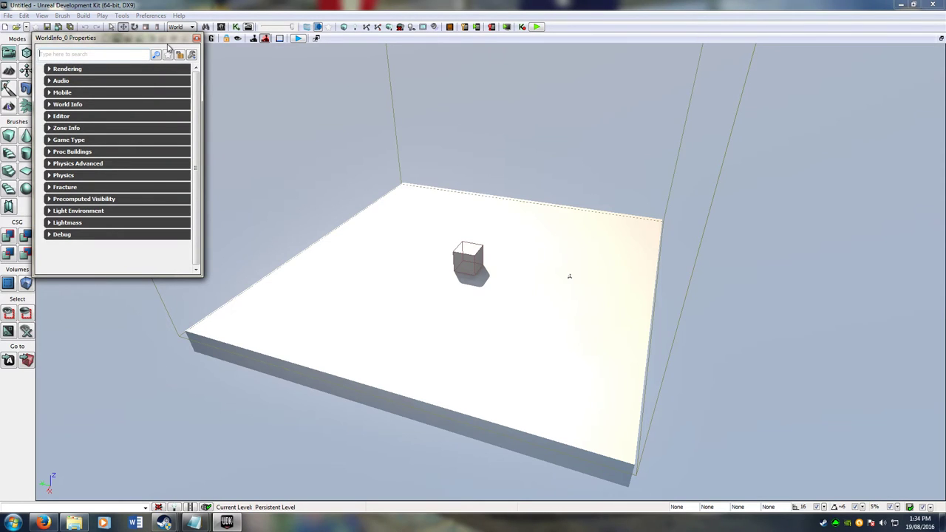
type("Kill")
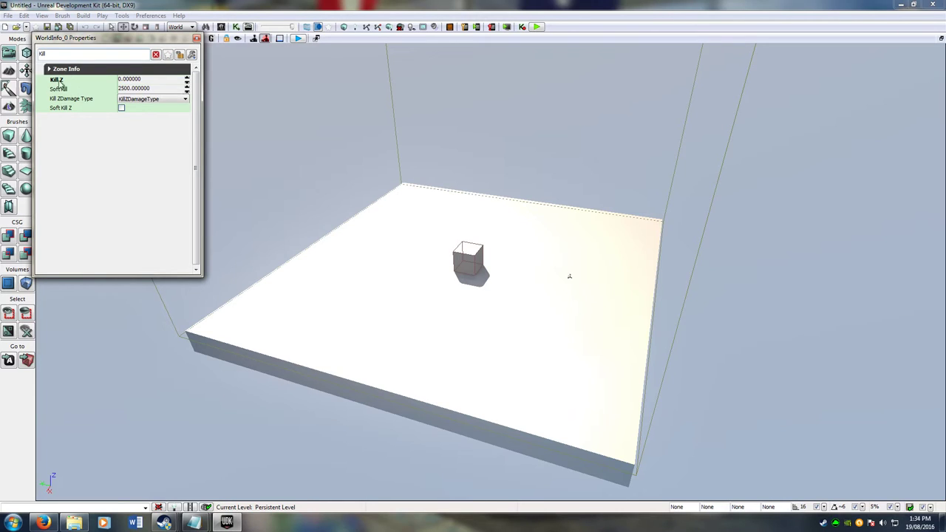
Set the world's Kill Z to -5000 and close the world properties
left_click(125, 80)
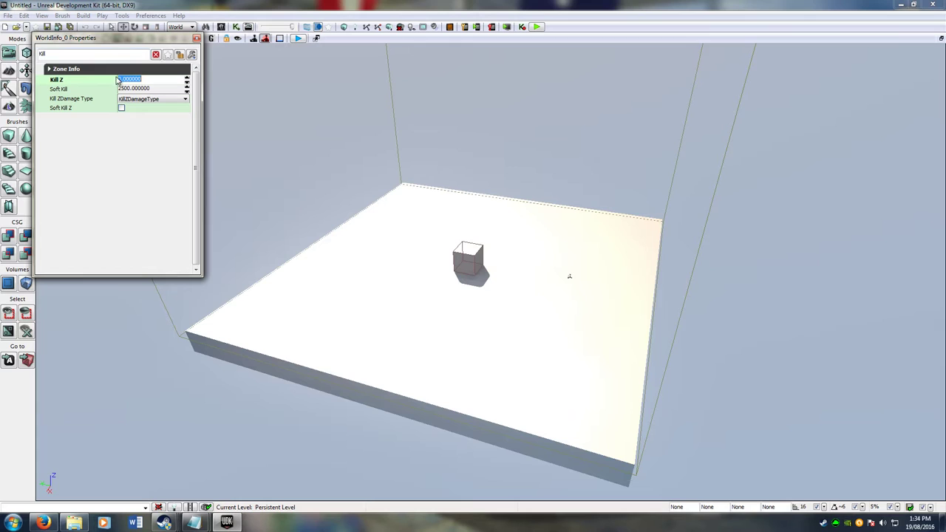
right_click_drag(591, 339, 616, 350)
key("s")
left_click_drag(616, 350, 658, 168)
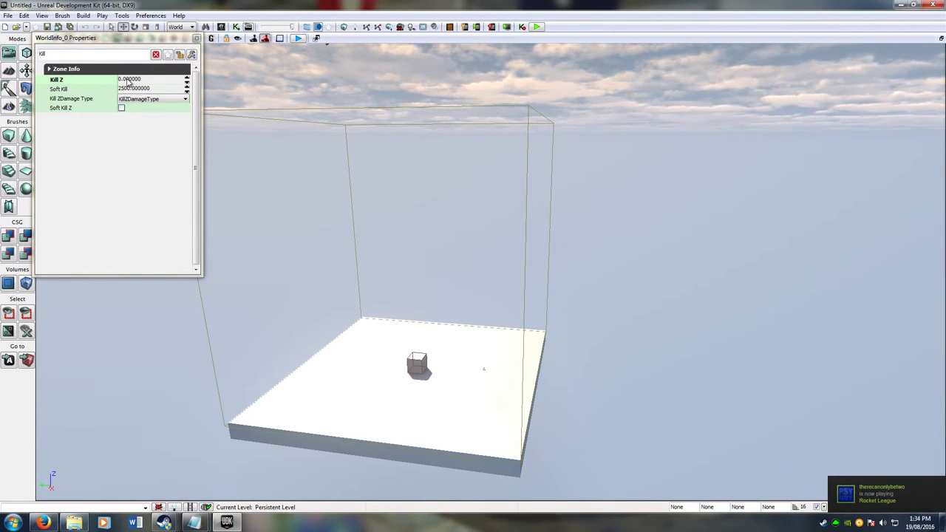
right_click_drag(572, 418, 560, 296)
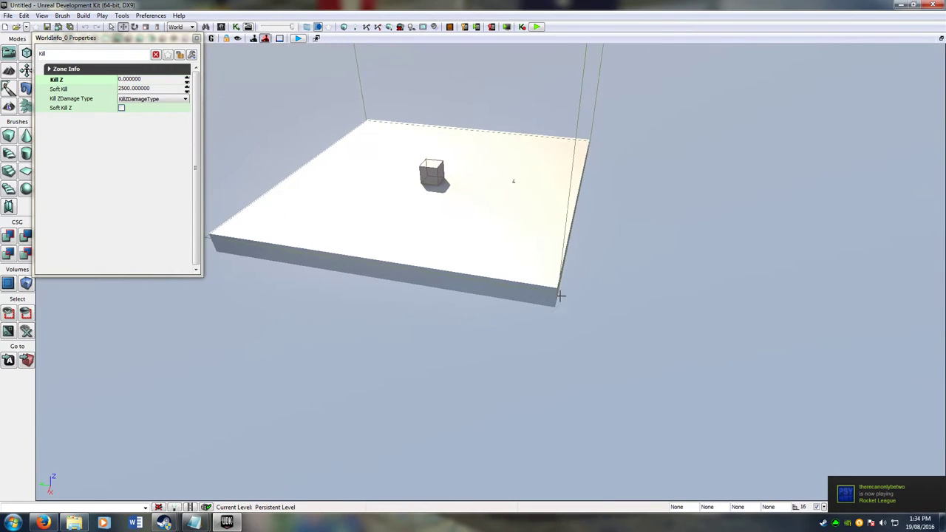
left_click_drag(560, 296, 655, 258)
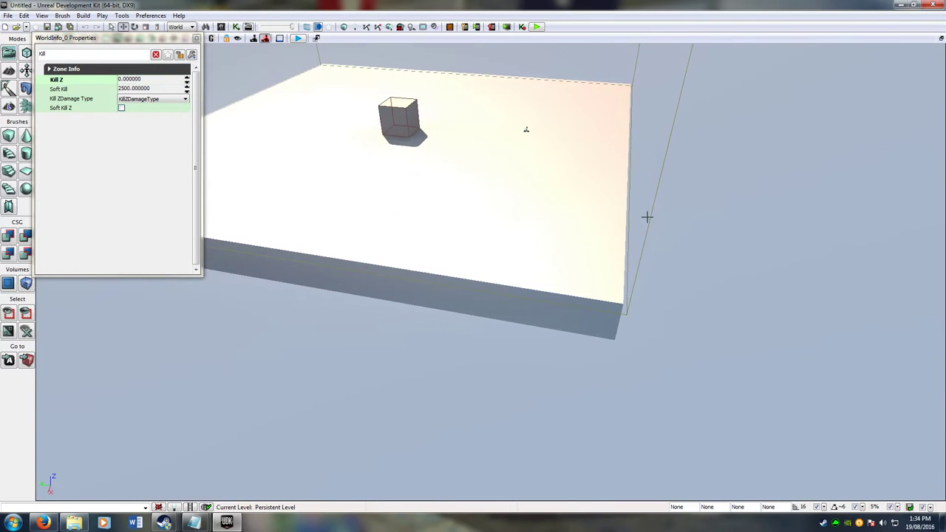
left_click_drag(646, 216, 588, 281)
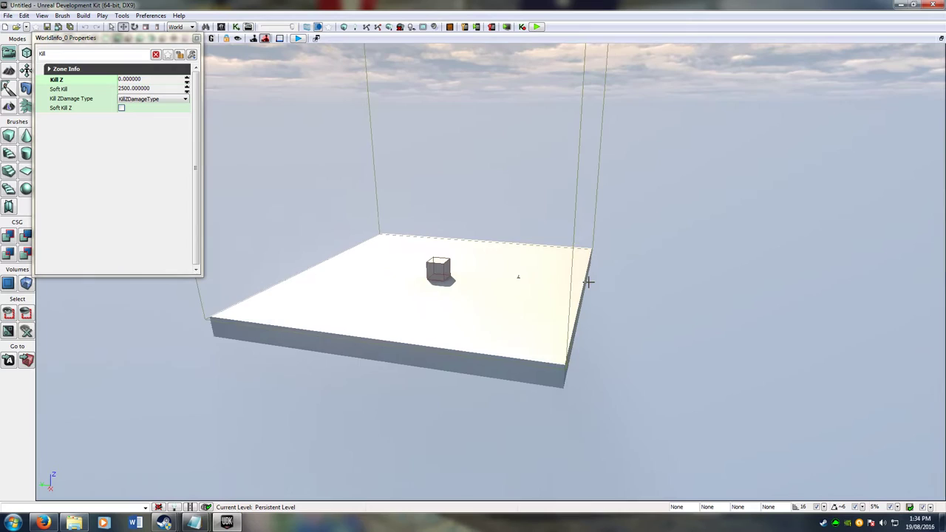
scroll(588, 282, "down", 5)
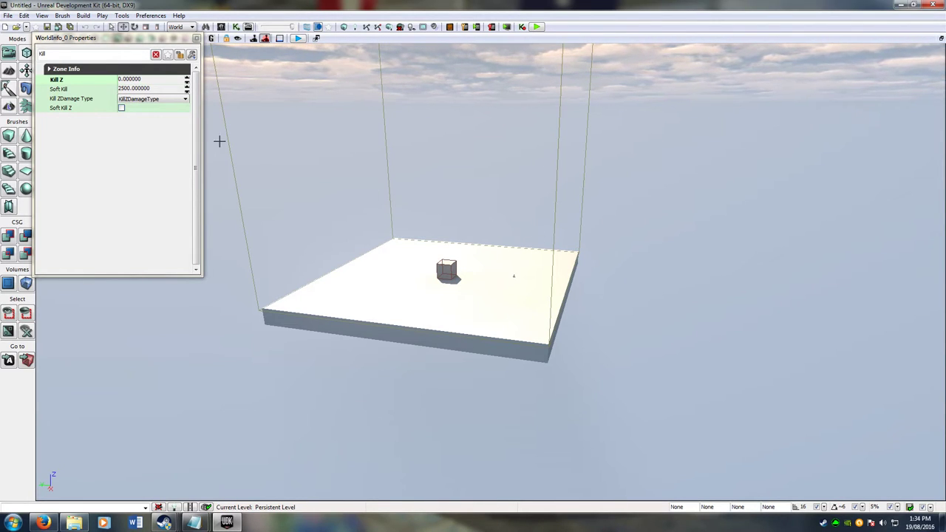
left_click(119, 79)
left_click_drag(124, 80, 120, 79)
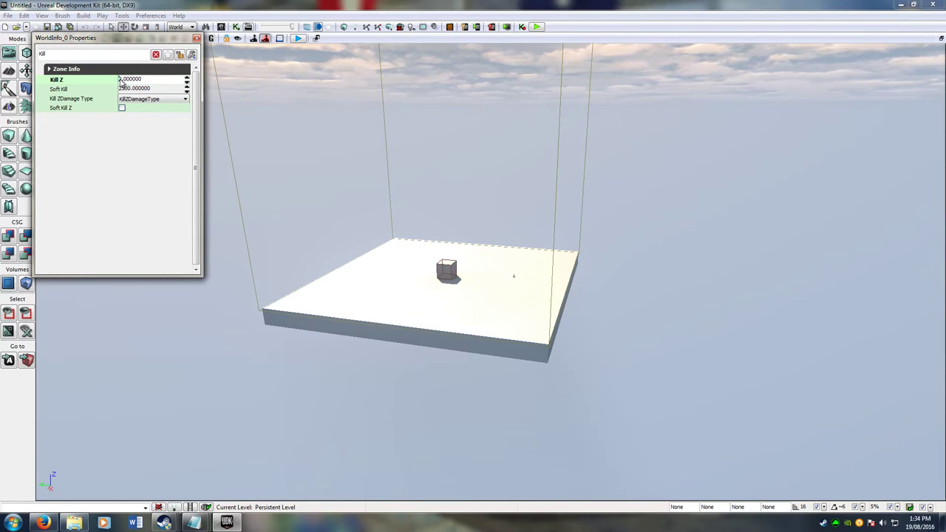
type("-500")
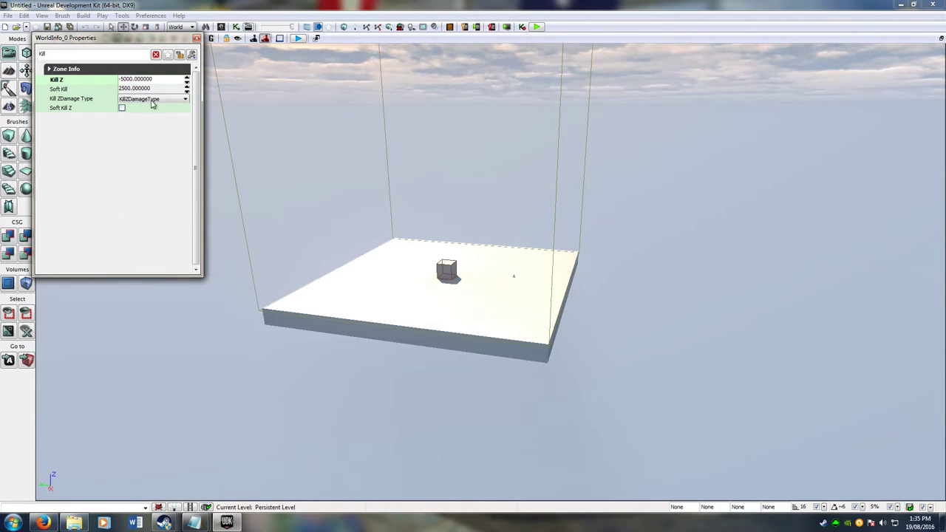
left_click(285, 92)
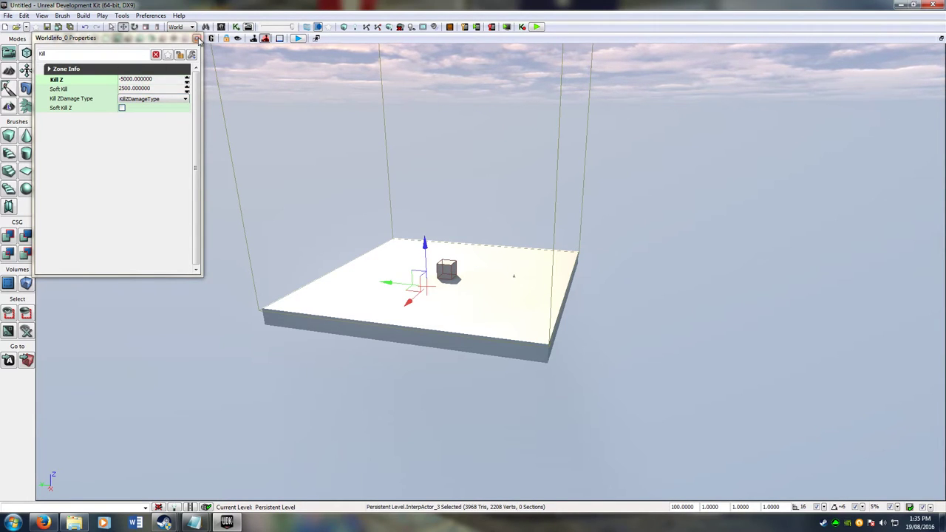
left_click(196, 37)
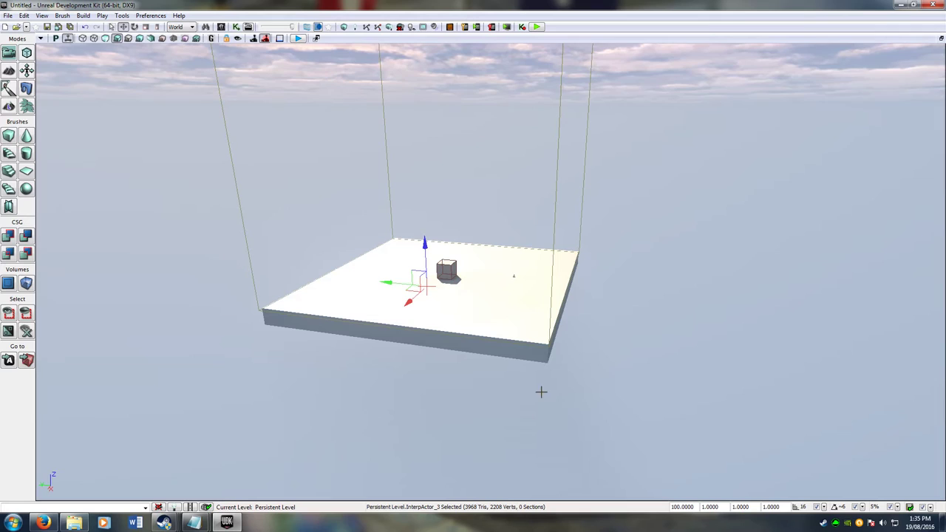
Delete the large floor slab static mesh from the level
right_click_drag(605, 336, 693, 390)
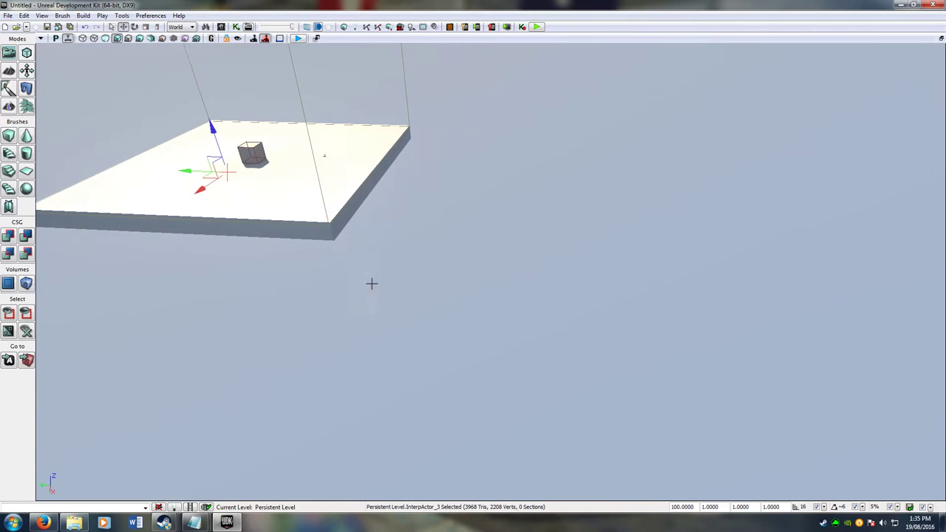
left_click(317, 231)
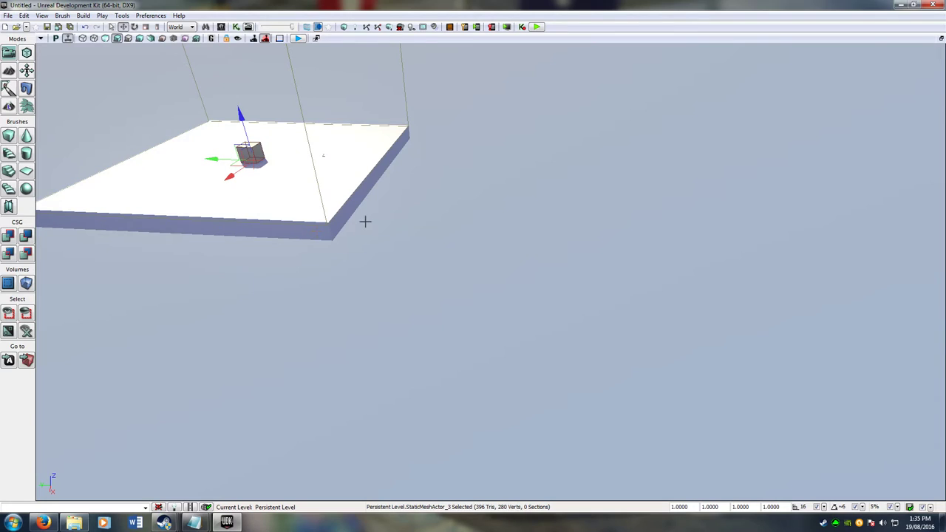
key("Delete")
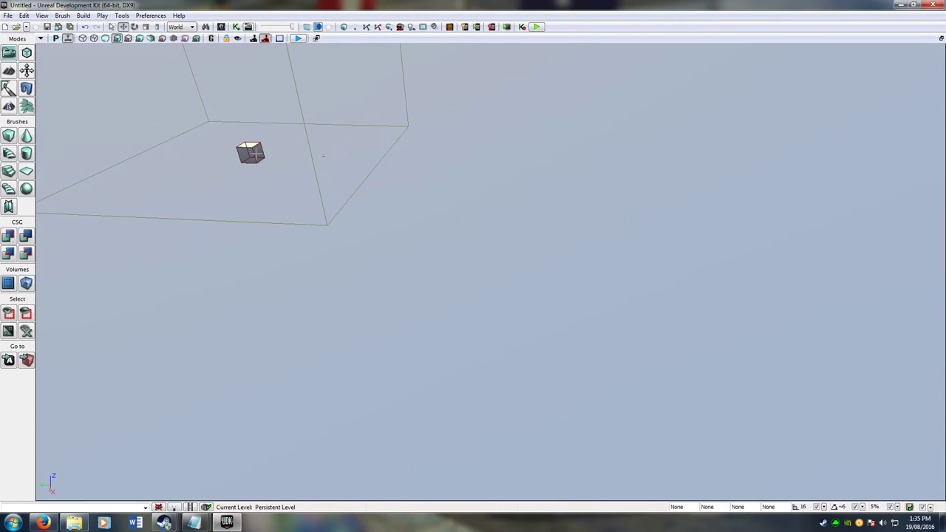
Move the cube-shaped builder brush aside along the green axis and delete the solid cube mesh it surrounded
left_click(253, 155)
left_click_drag(210, 150, 286, 153)
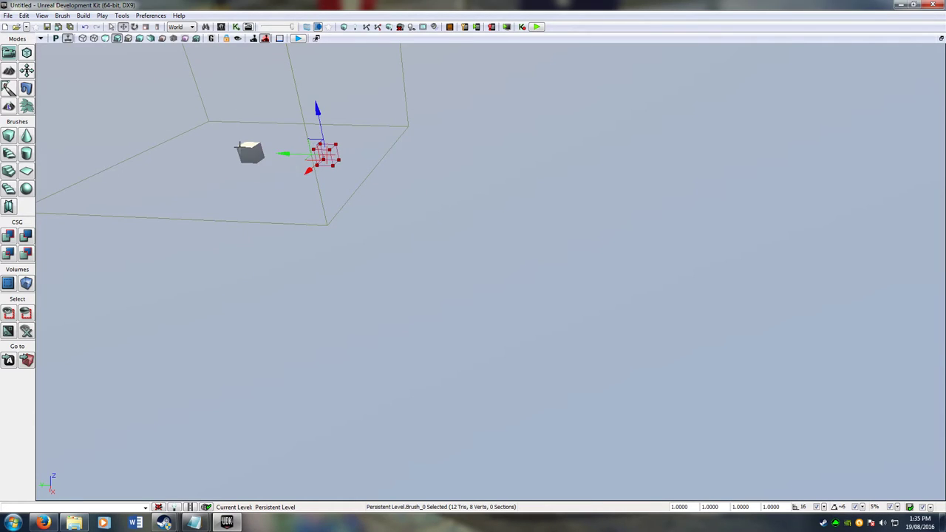
left_click(251, 154)
key("Delete")
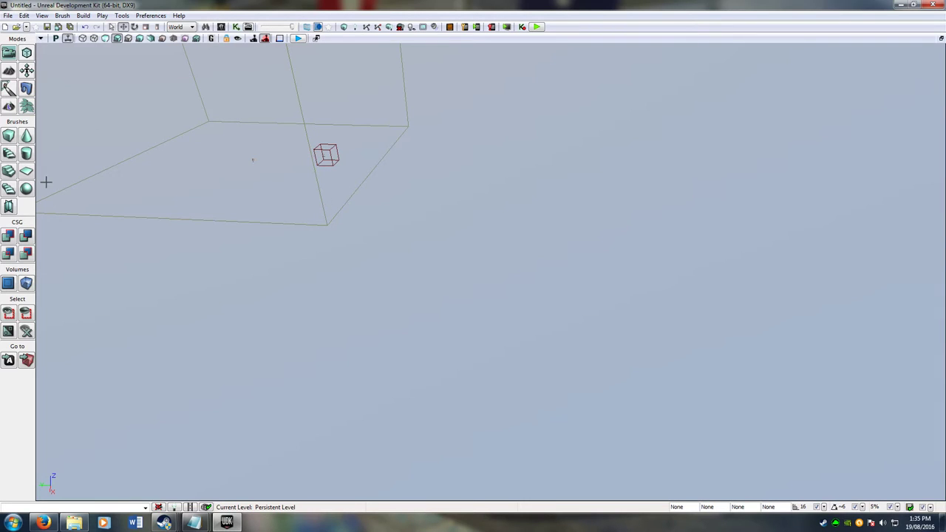
Change the builder brush to a cylinder and move it along the green axis back to where the cube stood
left_click(26, 153)
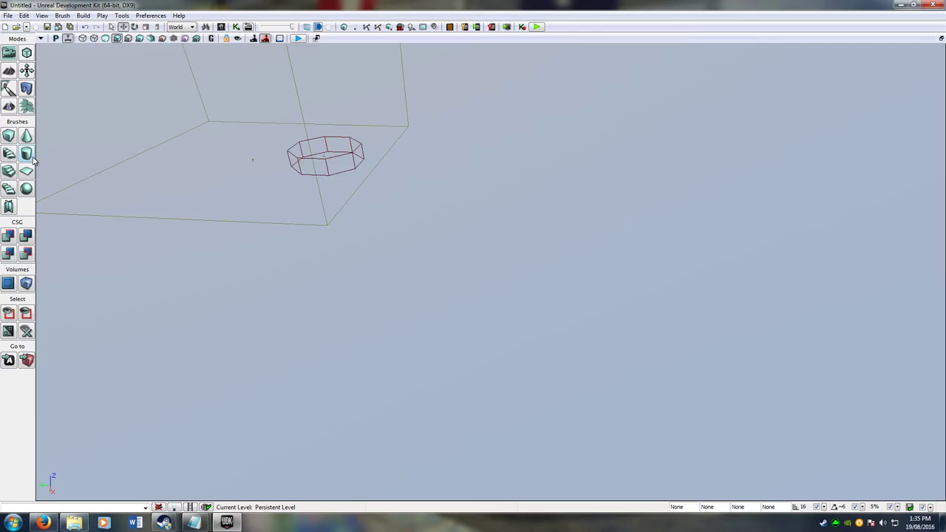
left_click(295, 156)
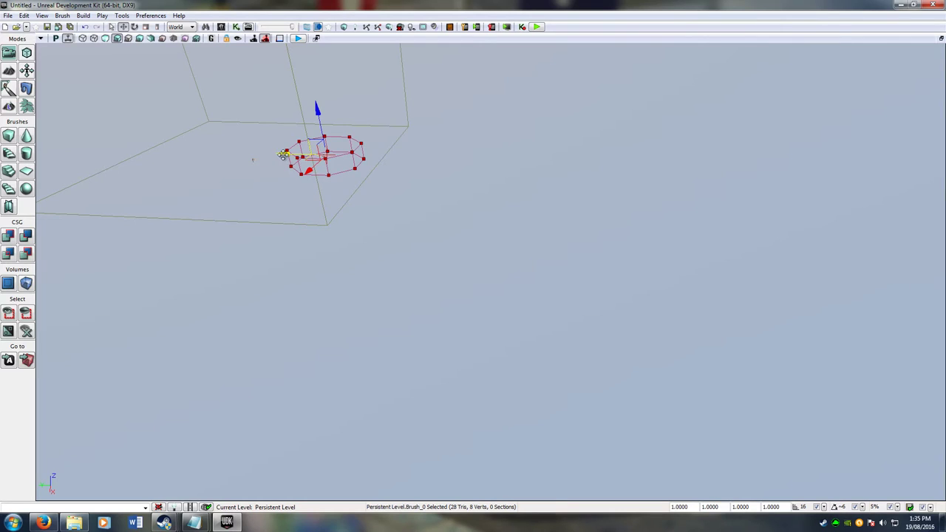
mouse_move(288, 153)
left_mouse_down()
mouse_move(203, 152)
mouse_move(211, 153)
left_mouse_up()
Set the cylinder builder brush's Z to 512 and its outer radius to 4096
right_click(28, 154)
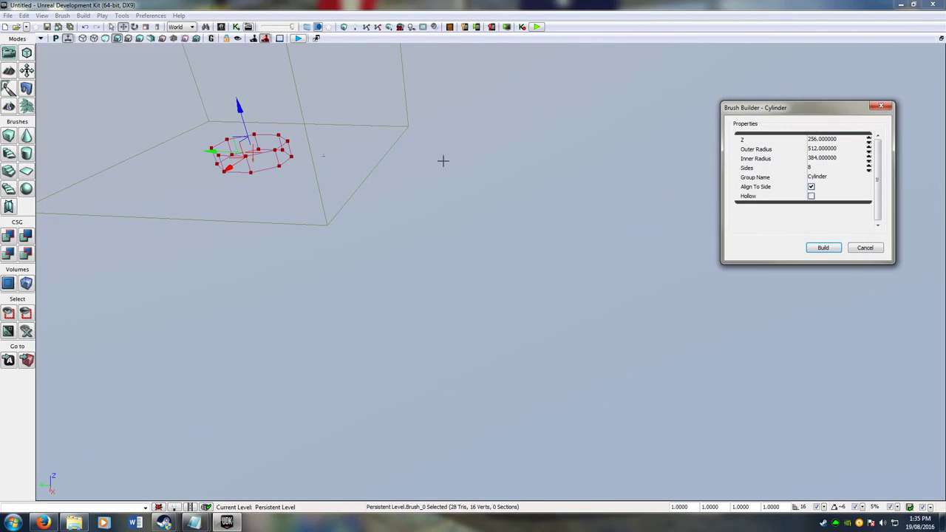
left_click(832, 142)
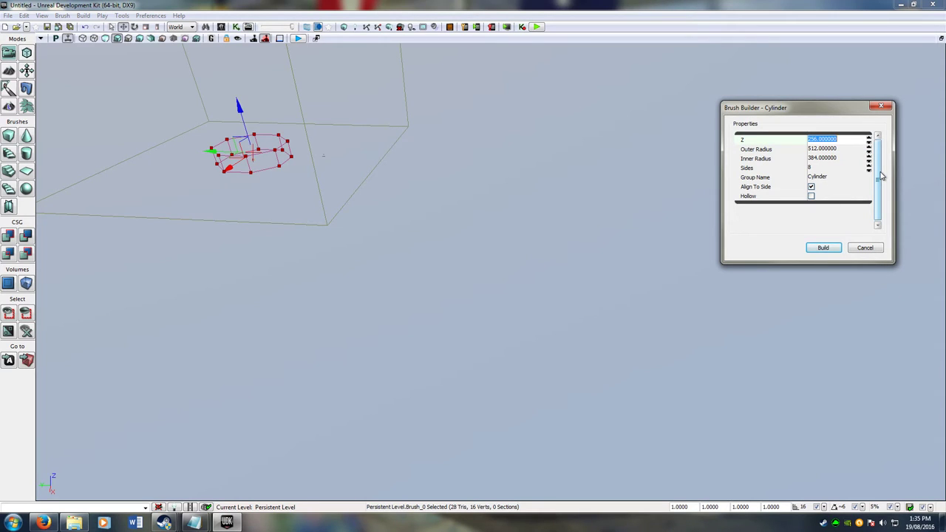
type("4096")
key("Return")
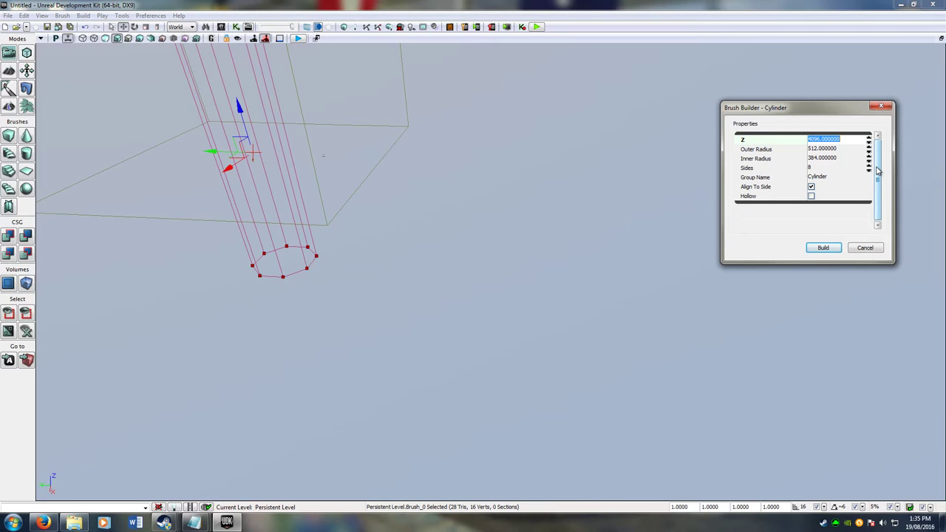
type("512")
key("Return")
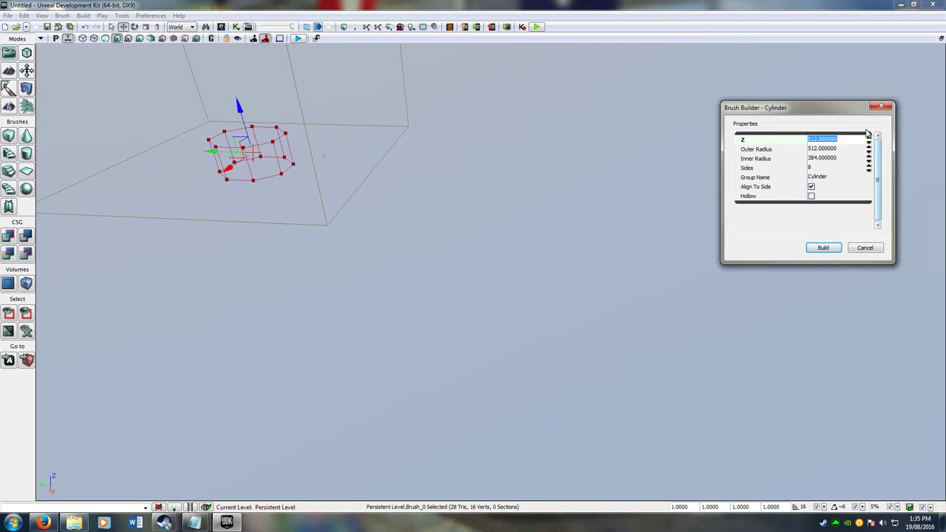
left_click(829, 149)
type("4096")
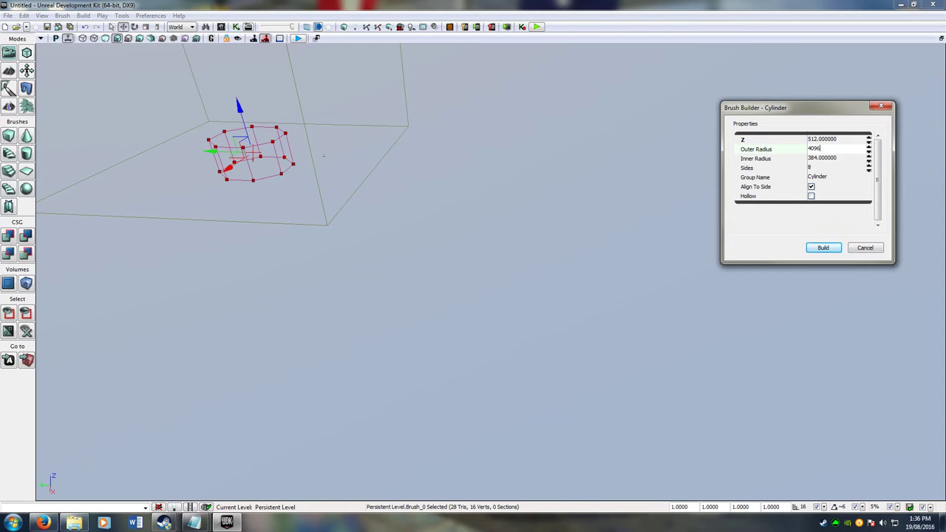
key("Return")
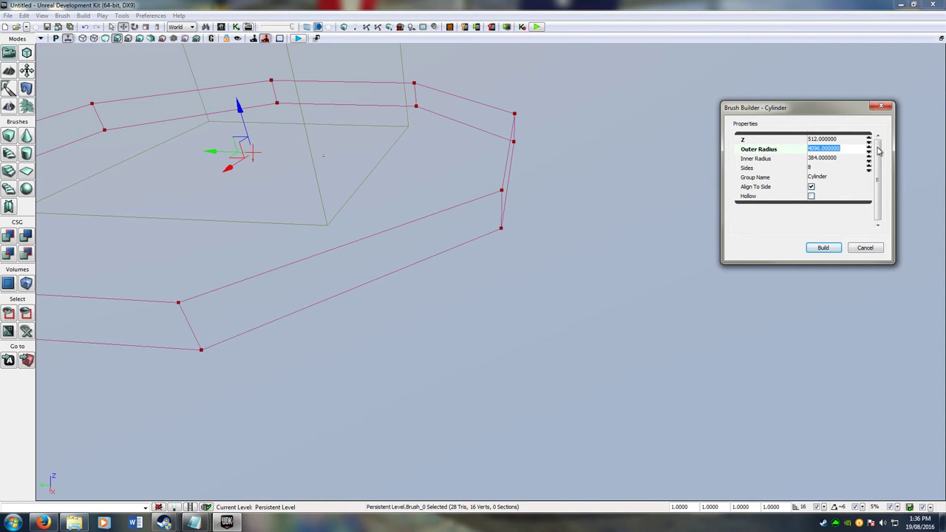
Move the enlarged cylinder builder brush down the blue axis until it sits well below the lightmass importance volume
key("s")
mouse_move(555, 254)
right_mouse_down()
mouse_move(510, 253)
mouse_move(504, 237)
mouse_move(555, 255)
right_mouse_up()
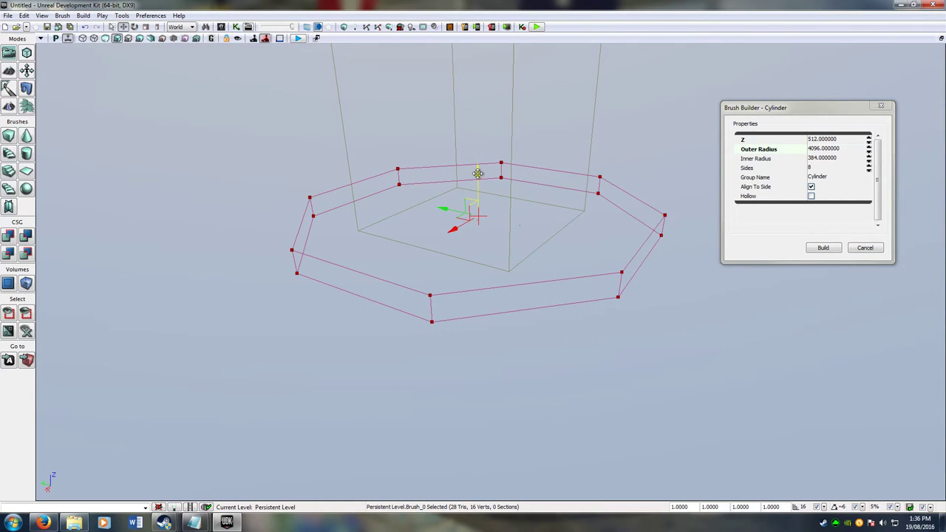
left_click_drag(479, 177, 496, 302)
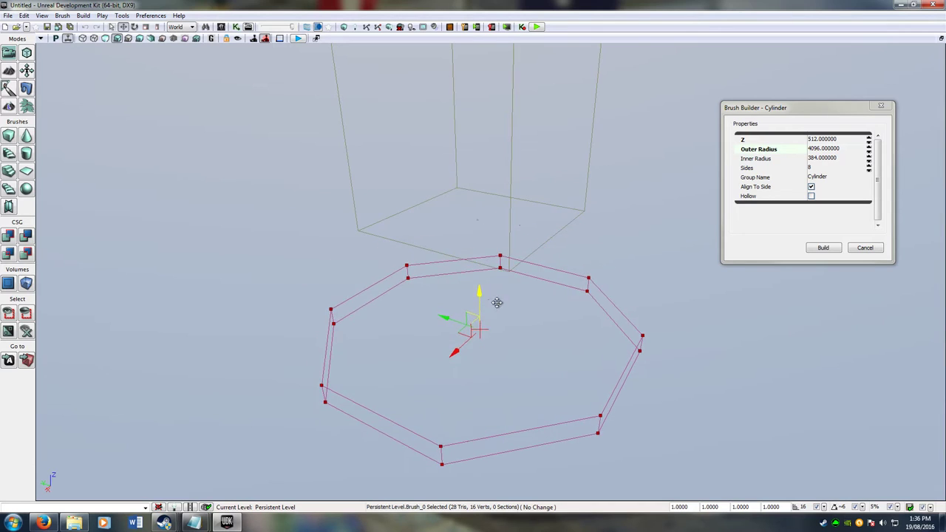
mouse_move(496, 303)
right_mouse_down()
mouse_move(494, 353)
mouse_move(489, 326)
right_mouse_up()
mouse_move(569, 52)
right_mouse_down()
mouse_move(535, 355)
mouse_move(532, 317)
right_mouse_up()
left_click_drag(449, 330, 452, 349)
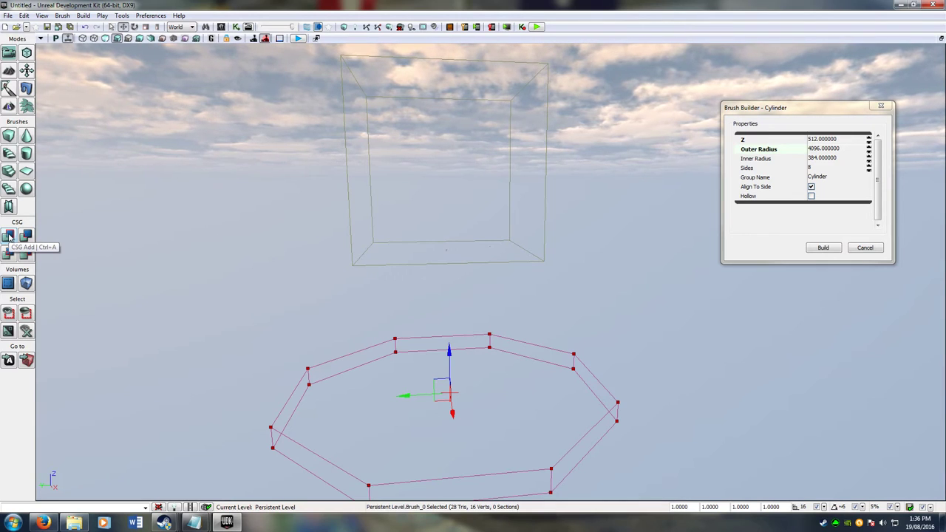
Add the cylinder to the level as solid CSG geometry and create a BlockingVolume from the same brush
left_click(8, 236)
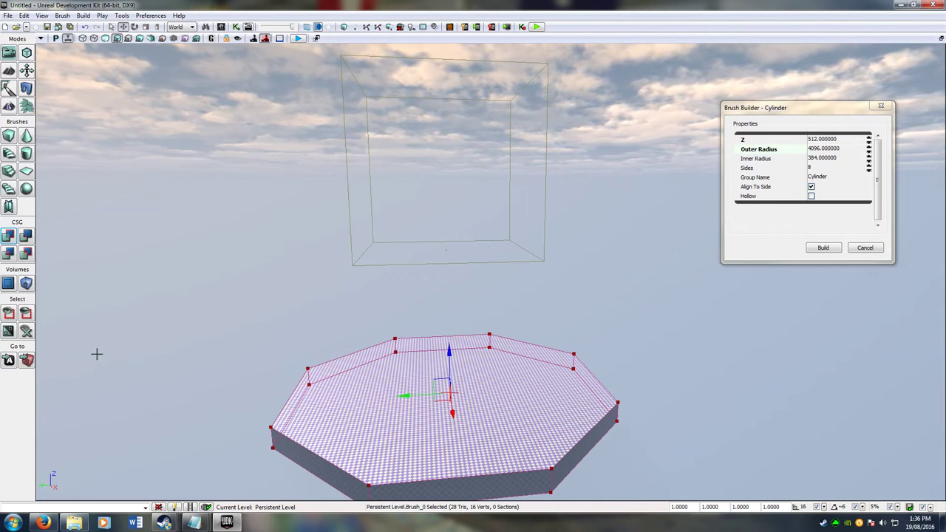
left_click(26, 284)
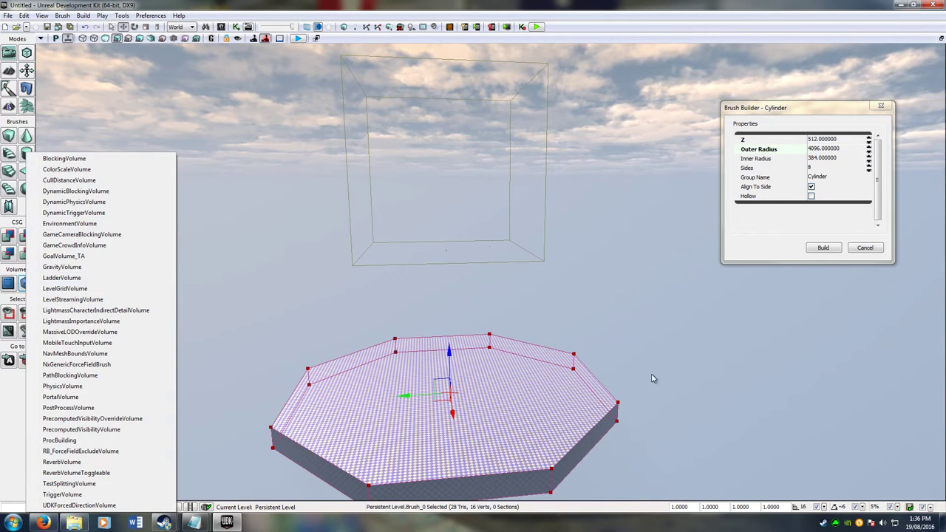
left_click(143, 159)
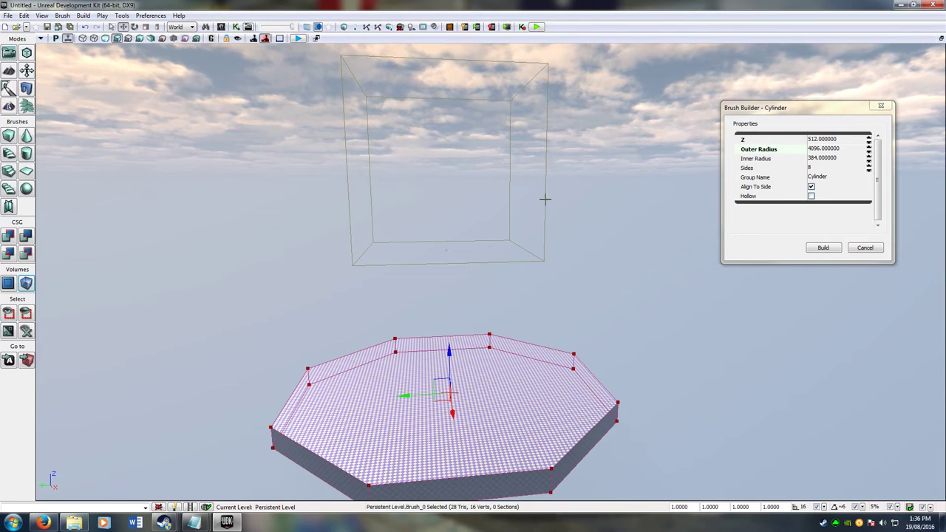
Lower the LightmassImportanceVolume onto the octagonal platform and scale it up uniformly until it encloses the whole platform
left_click(543, 239)
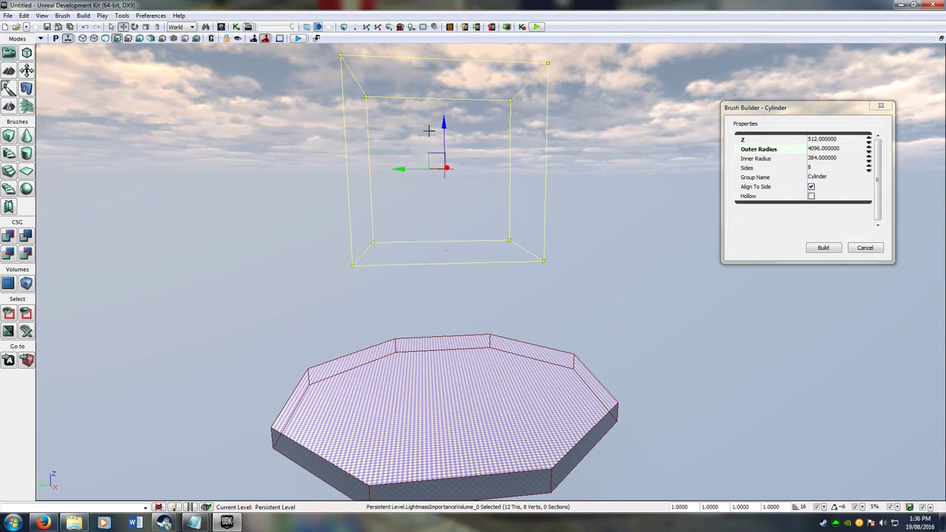
mouse_move(444, 127)
left_mouse_down()
mouse_move(455, 353)
mouse_move(447, 297)
left_mouse_up()
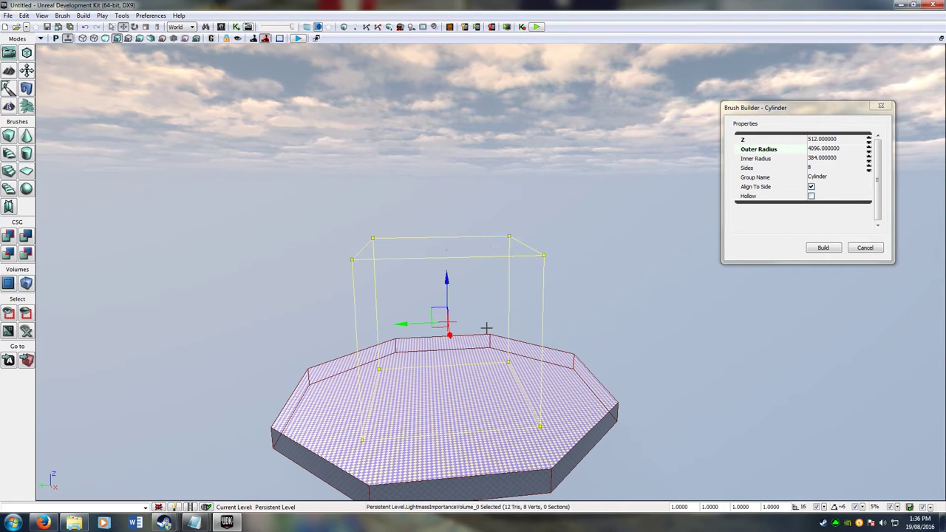
key("space")
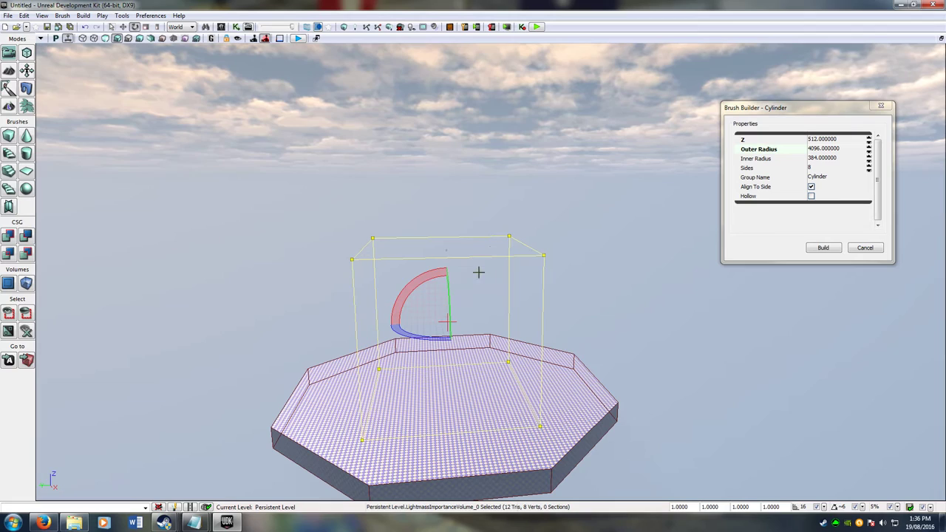
key("space")
left_click_drag(452, 338, 452, 317)
right_click_drag(452, 318, 464, 362)
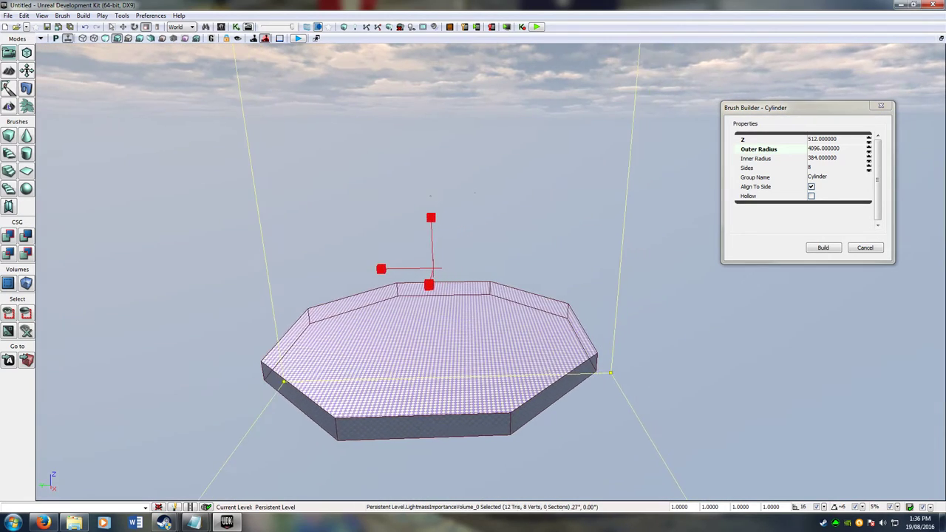
right_click_drag(569, 398, 546, 374)
Select the dominant directional light above the platform and move it down along the blue axis
left_click(536, 442)
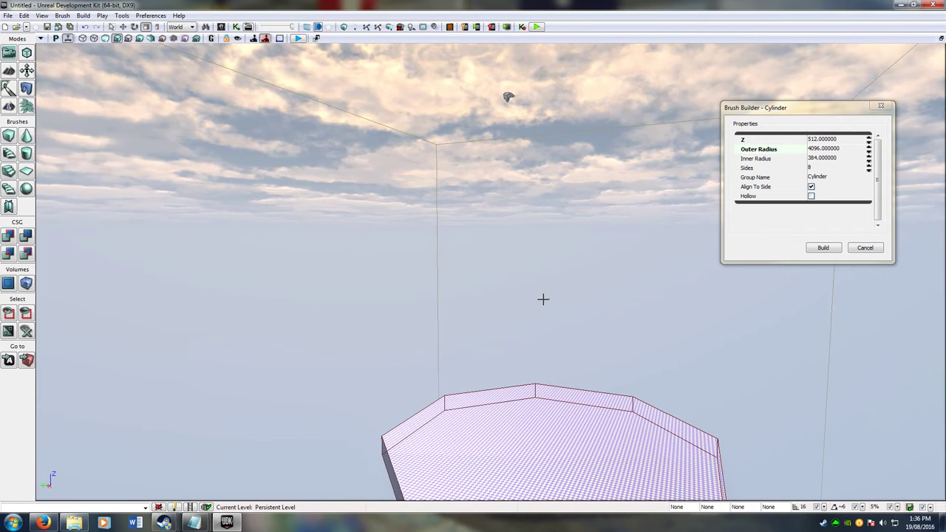
left_click(548, 299)
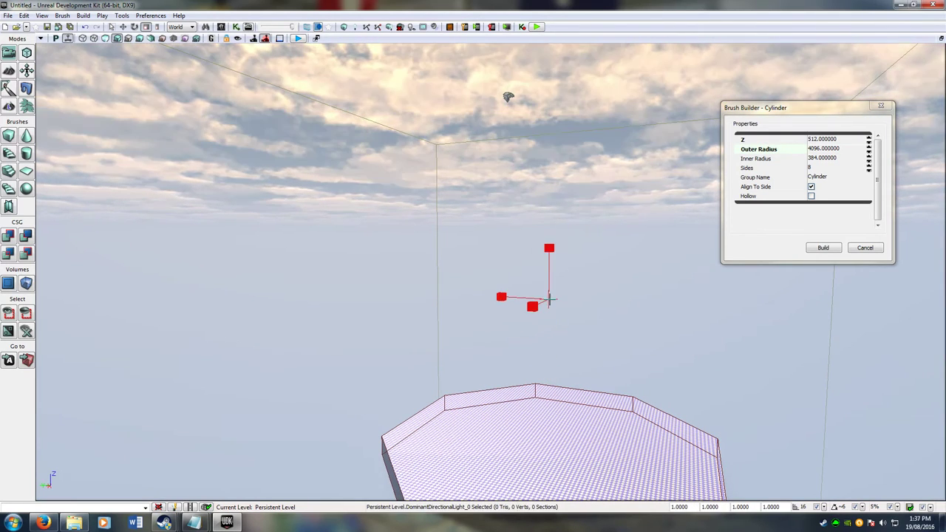
right_click_drag(580, 316, 630, 326)
key("space")
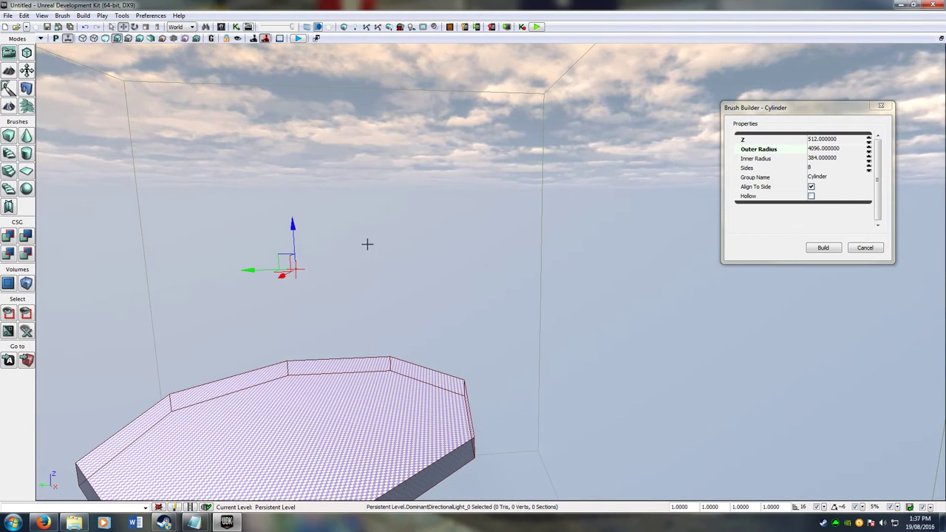
left_click_drag(296, 219, 327, 263)
right_click_drag(327, 263, 424, 283)
Identify the remaining objects above the platform by selecting the lightmass volume and the distant height fog marker
left_click(312, 87)
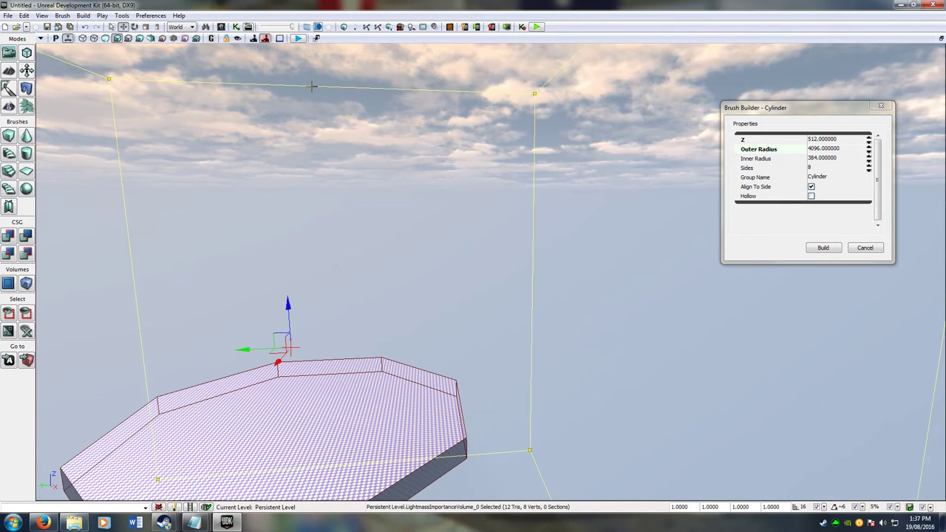
right_click_drag(348, 247, 453, 438)
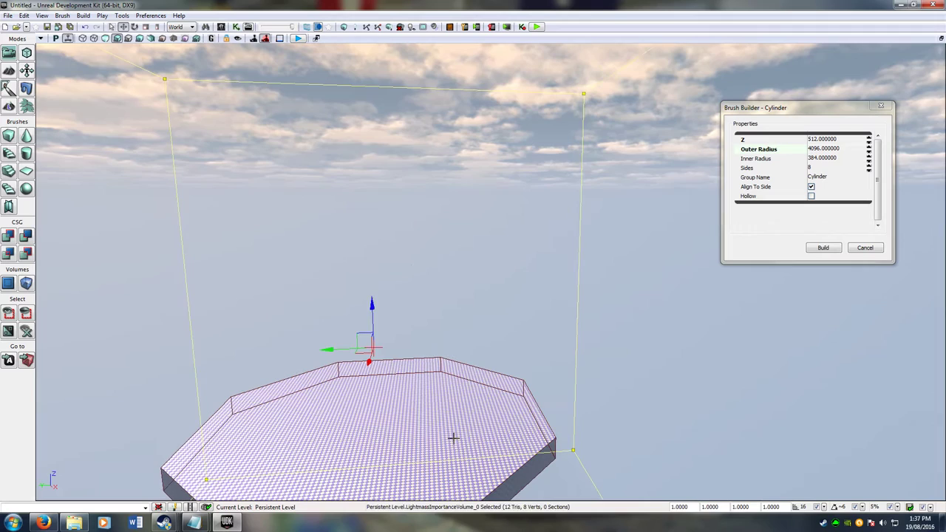
key("Escape")
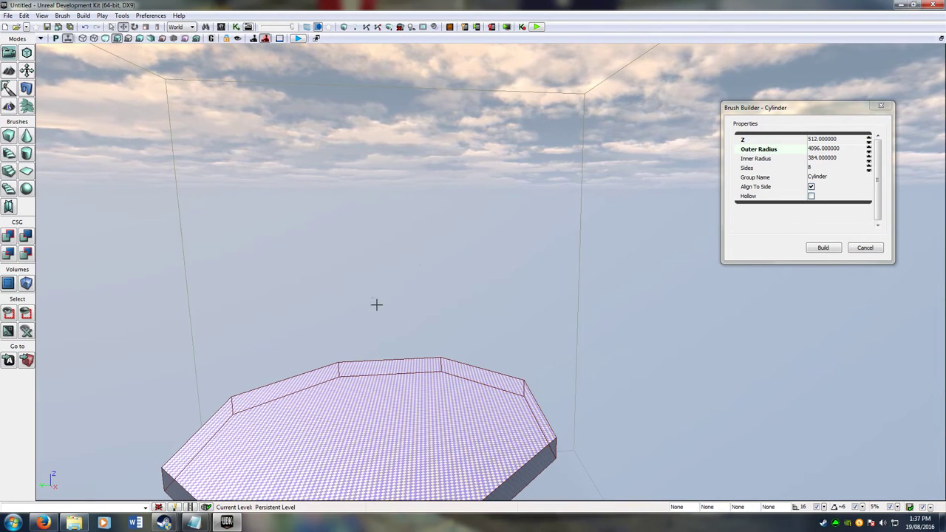
right_click_drag(376, 295, 464, 210)
left_click(474, 189)
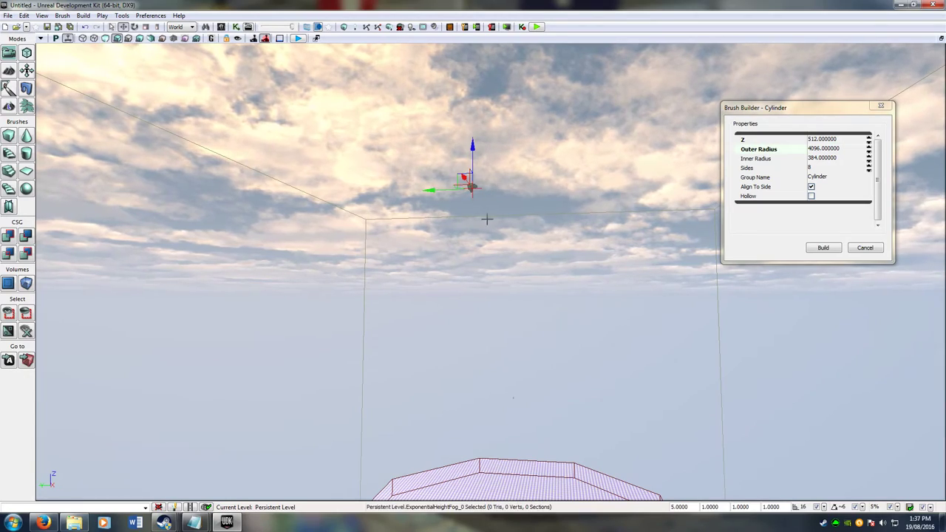
Select the PlayerStart floating above the platform and lower it along the blue axis towards the floor
right_click_drag(589, 285, 578, 399)
scroll(591, 286, "up", 15)
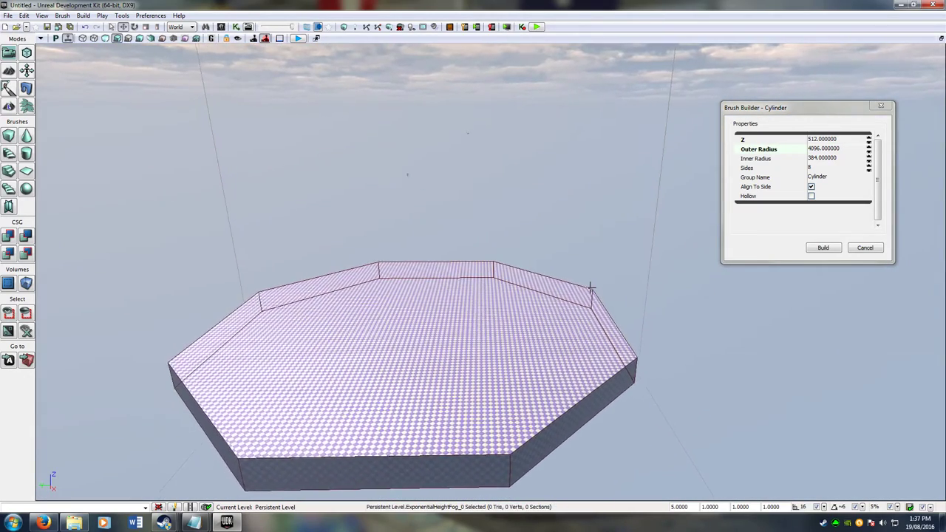
scroll(590, 287, "up", 10)
left_click(461, 95)
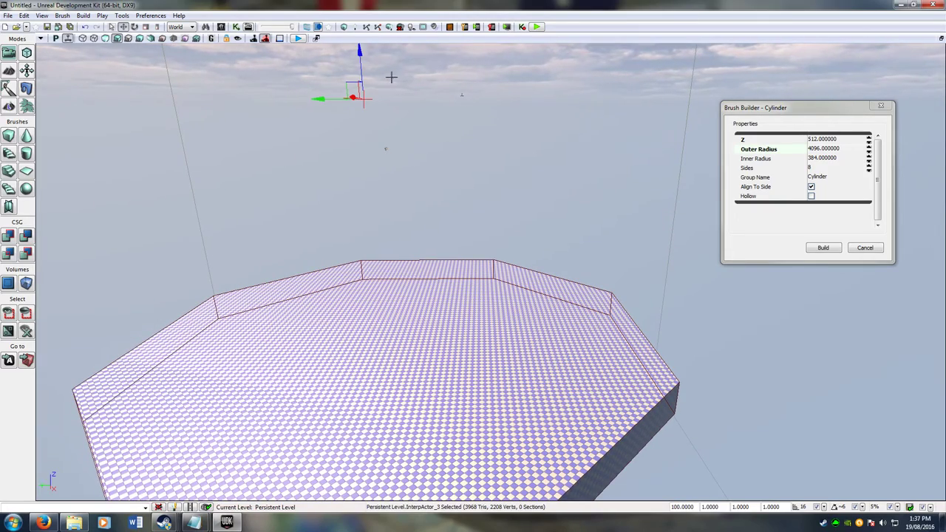
left_click(462, 95)
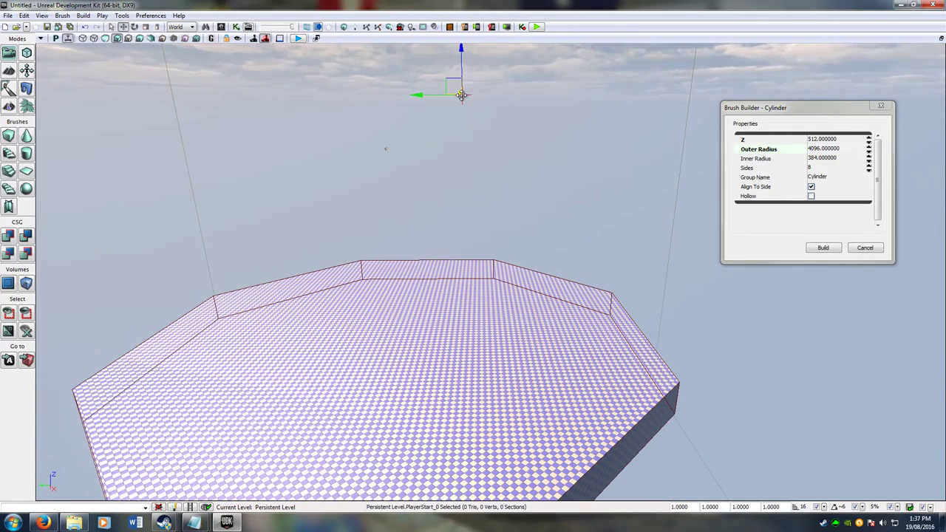
left_click_drag(461, 96, 448, 123)
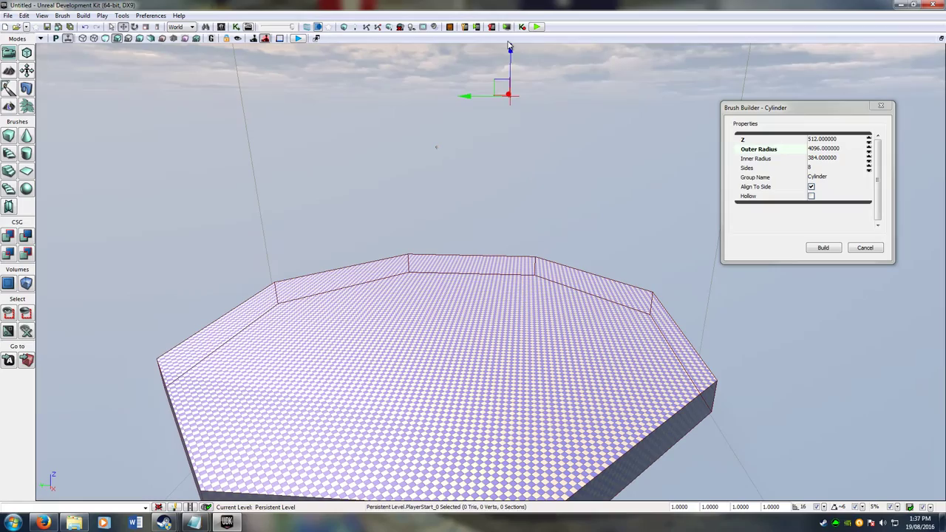
left_click_drag(509, 50, 549, 331)
Fine-tune the PlayerStart's height along the blue axis so it rests just above the checkered platform surface
right_click_drag(549, 331, 552, 192)
scroll(553, 191, "down", 3)
left_click_drag(463, 237, 464, 146)
right_click_drag(464, 146, 437, 137)
scroll(509, 131, "down", 2)
left_click_drag(509, 131, 509, 198)
right_click_drag(509, 198, 518, 201)
scroll(586, 278, "down", 2)
left_click_drag(632, 219, 633, 232)
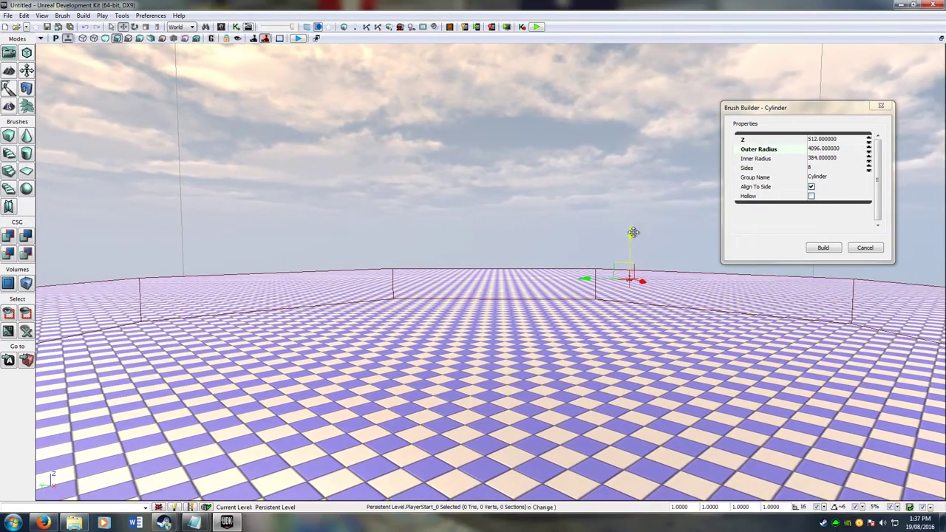
Close the cylinder brush builder settings
right_click_drag(633, 232, 614, 230)
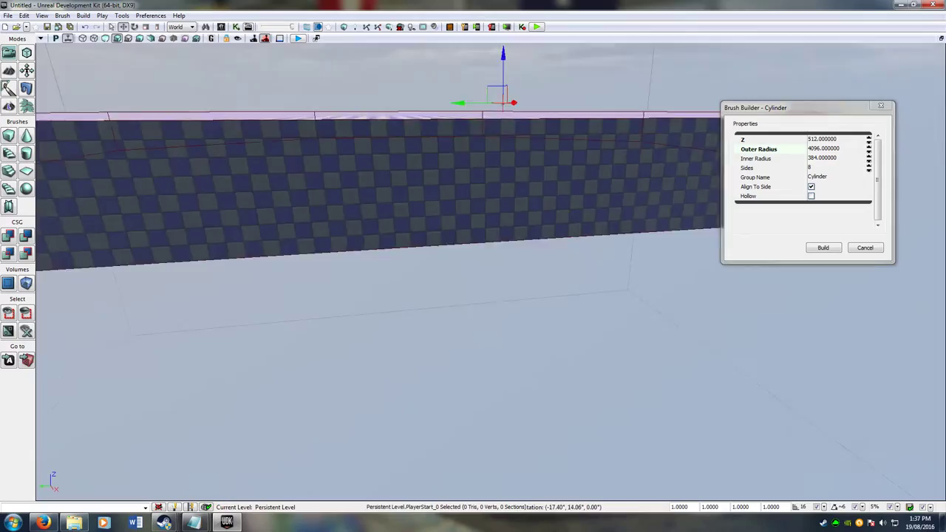
mouse_move(491, 296)
right_mouse_down()
mouse_move(481, 178)
mouse_move(456, 177)
mouse_move(460, 298)
right_mouse_up()
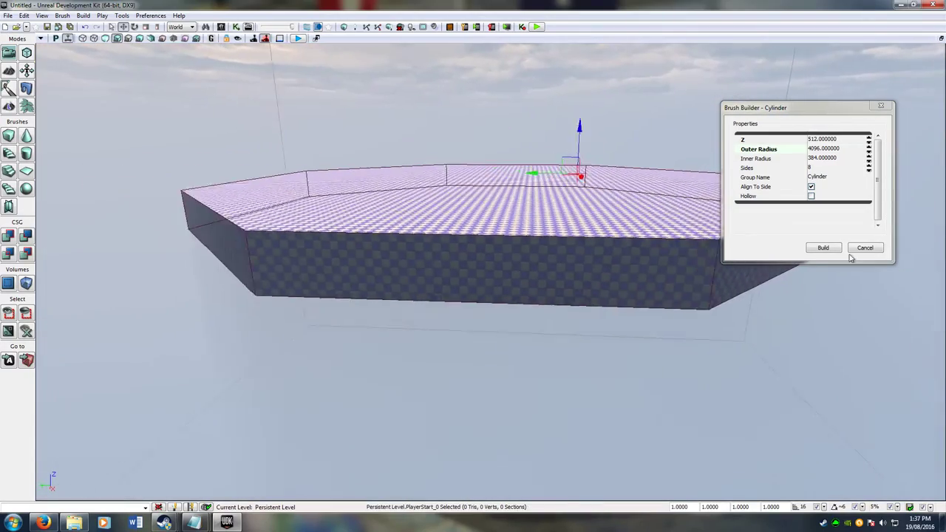
left_click(880, 105)
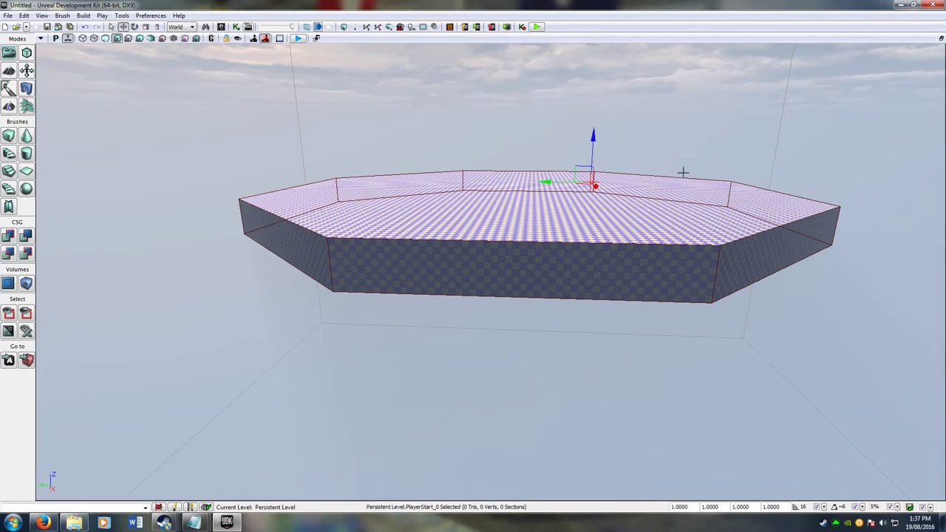
Examine the platform and the PlayerStart's placement from close up and from a distance
right_click_drag(680, 200, 701, 116)
right_click_drag(587, 165, 579, 121)
scroll(587, 165, "down", 5)
scroll(477, 236, "down", 2)
right_click_drag(478, 236, 520, 386)
scroll(520, 386, "up", 3)
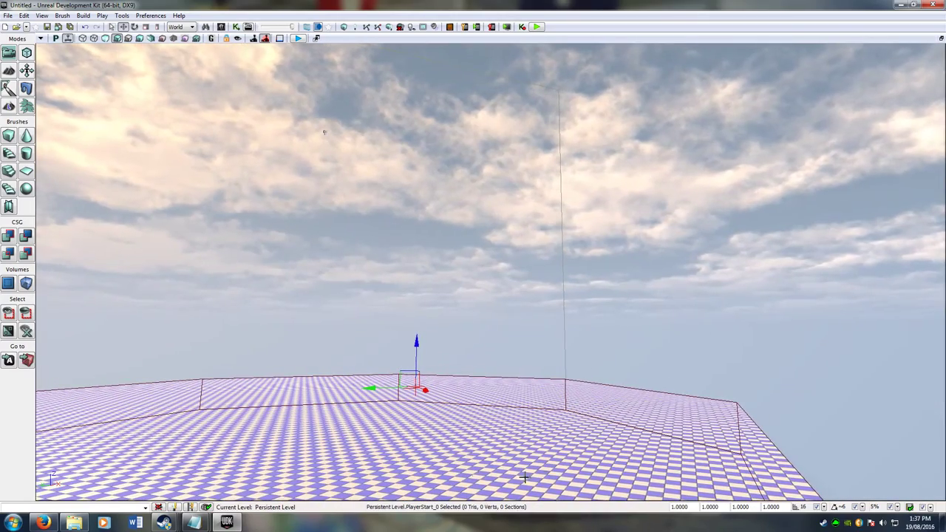
key("s")
right_click_drag(351, 284, 352, 343)
Run Build All for the level and close the Map Check report
left_click(82, 16)
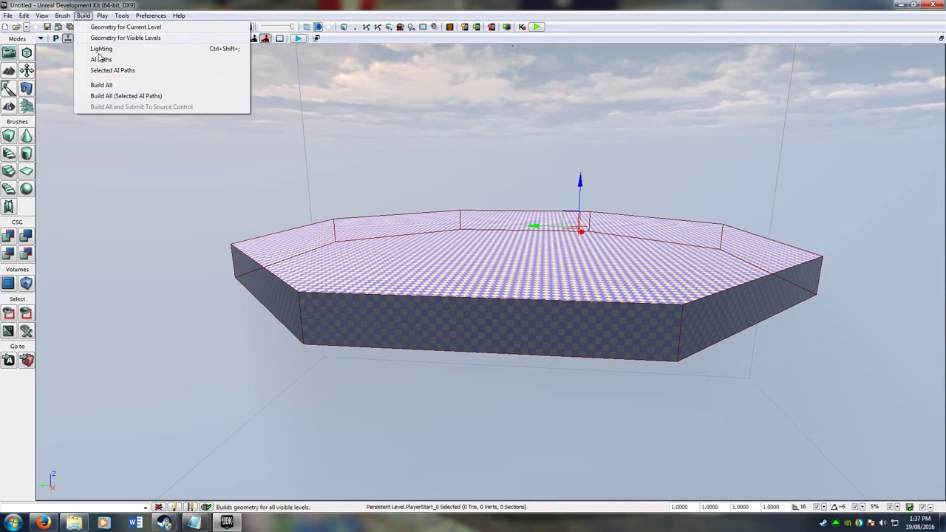
left_click(122, 86)
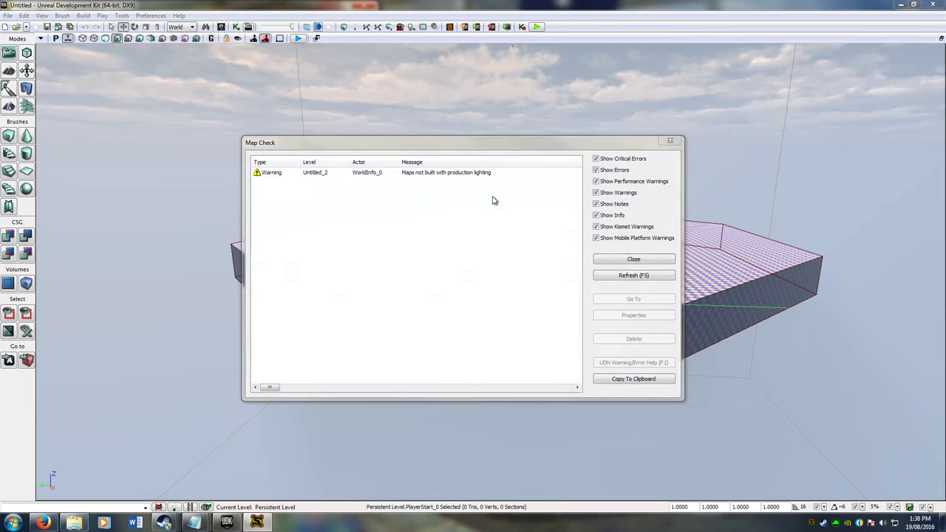
left_click(670, 141)
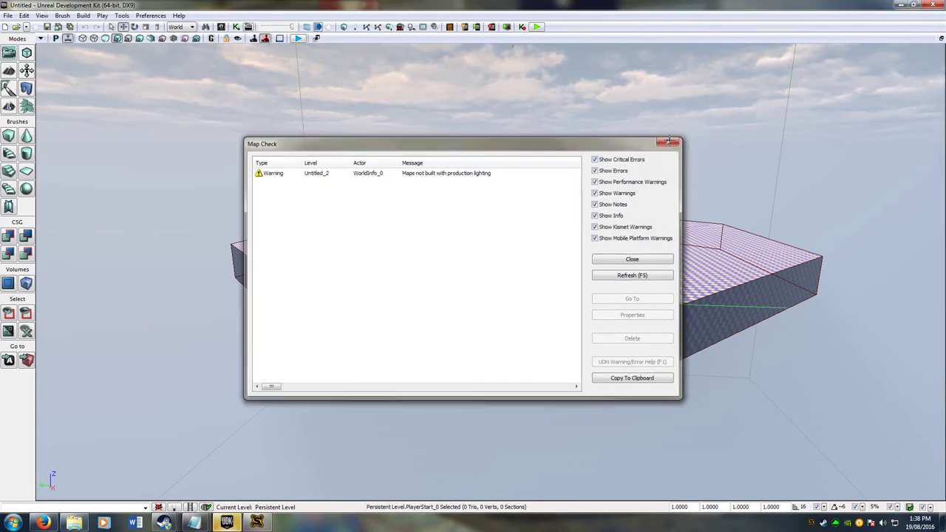
Save the new level as Tutorial.udk in the UDKGame Content Maps folder
left_click(7, 15)
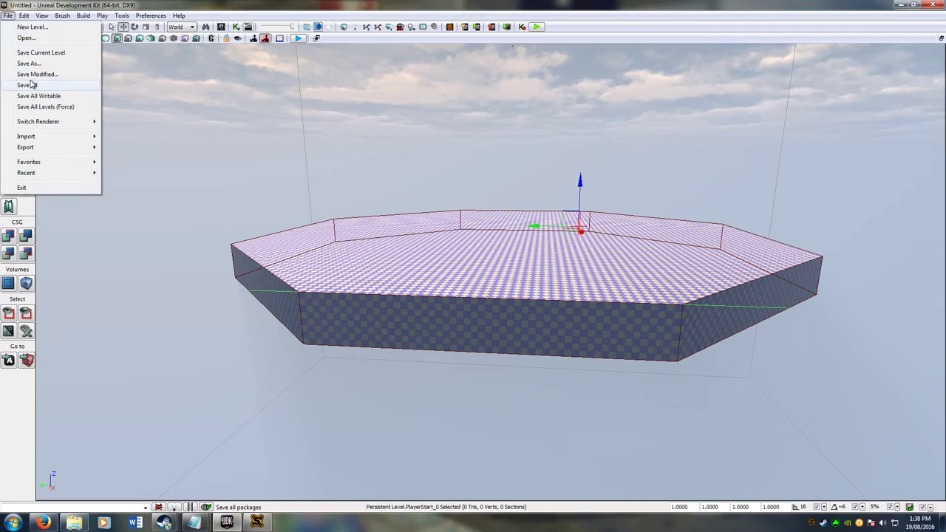
left_click(33, 83)
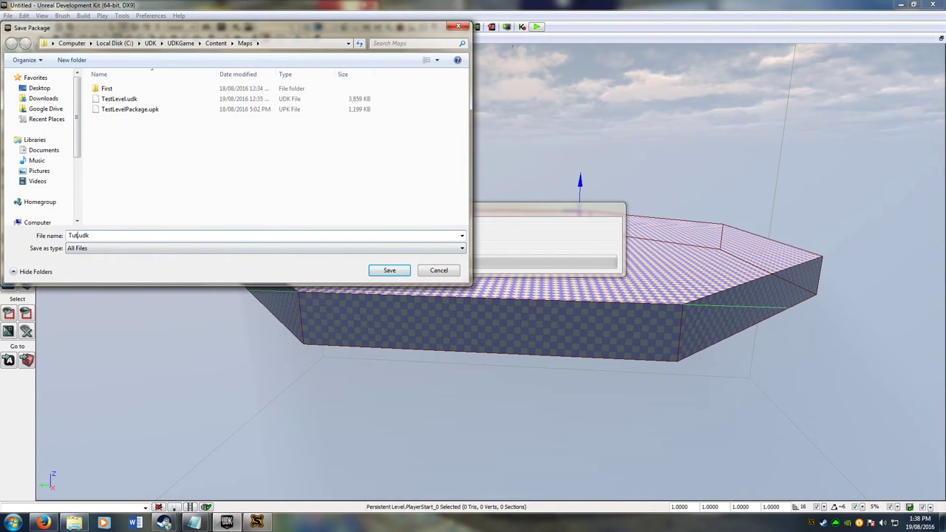
key("Return")
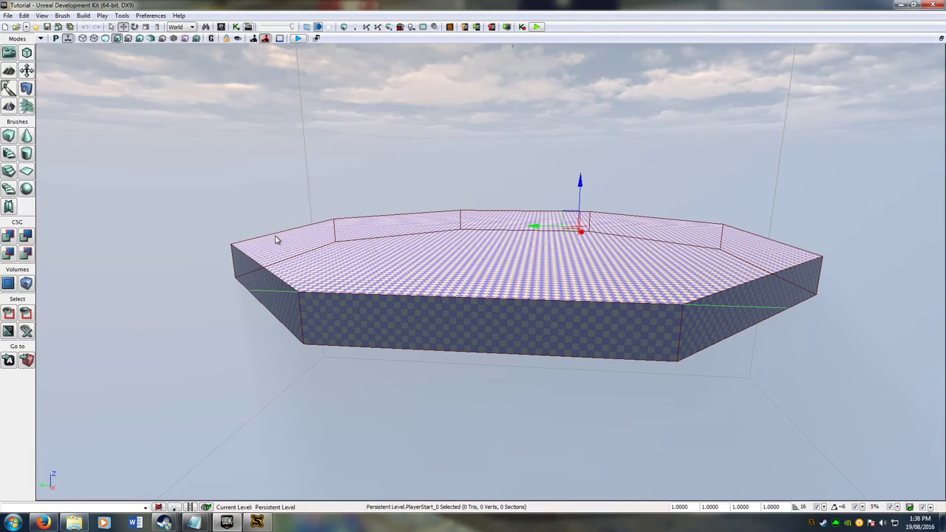
right_click_drag(547, 264, 591, 264)
key("s")
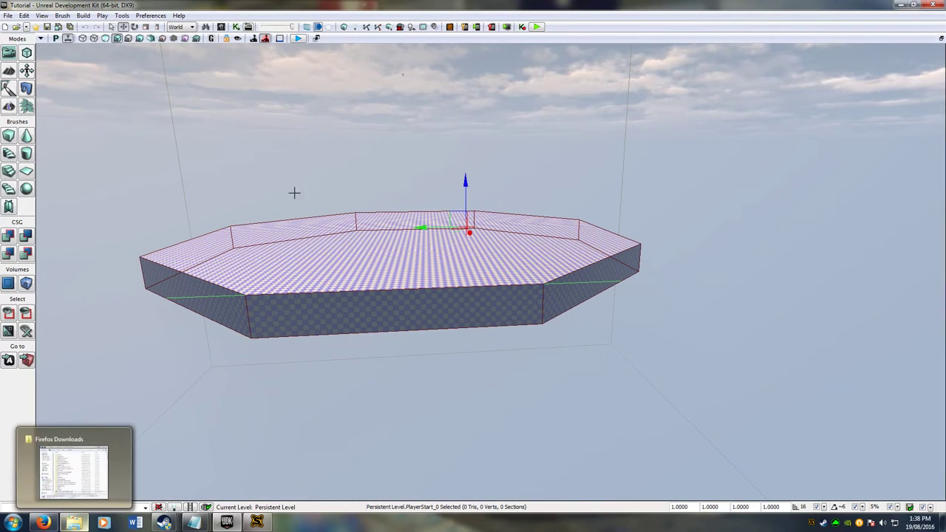
Switch to the Windows Explorer window showing the mods folder and go up to the root of the Games SSD (E:) drive
left_click_drag(547, 9, 429, 55)
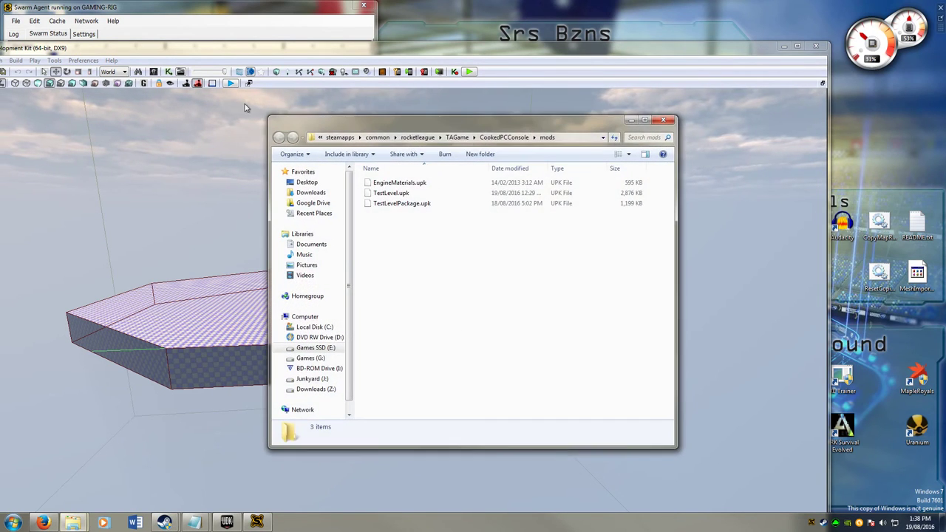
left_click_drag(526, 124, 394, 110)
left_click(372, 122)
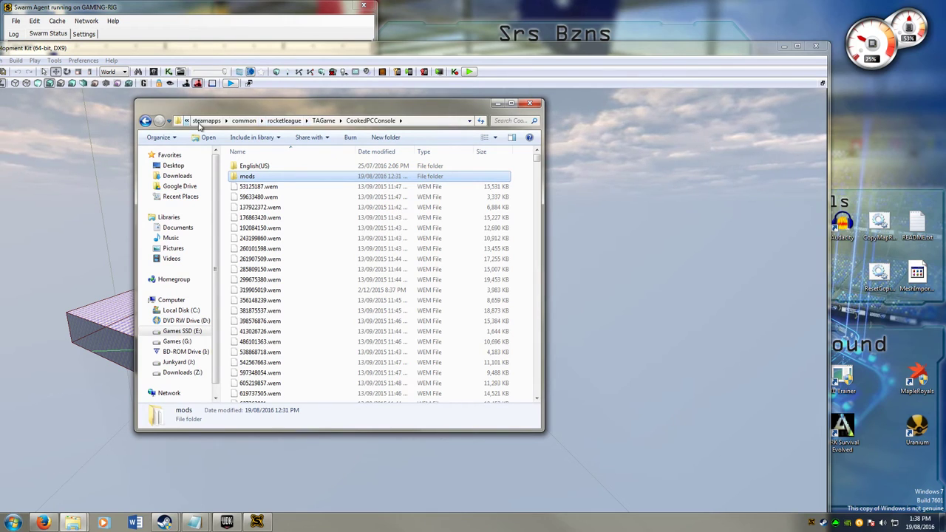
left_click(199, 123)
left_click(264, 123)
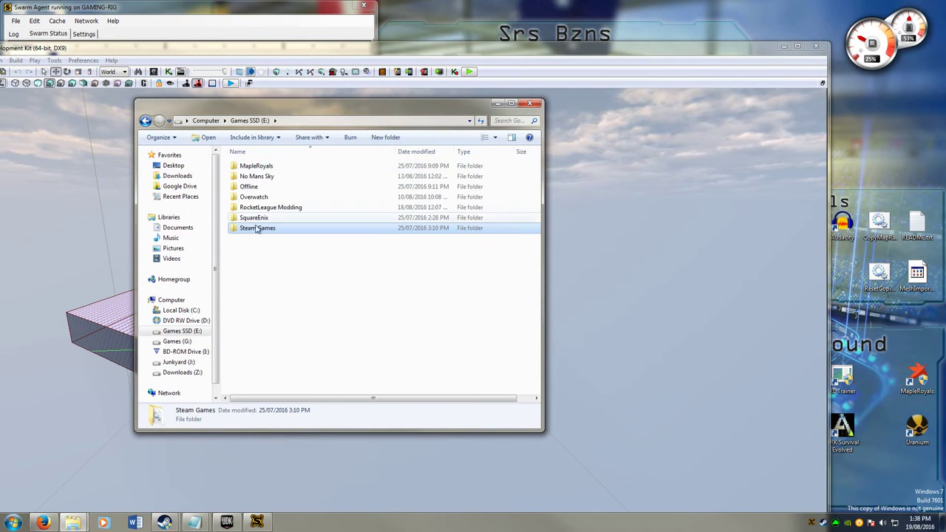
Open the mods folder under Steam Games, steamapps, common, rocketleague, TAGame, CookedPCConsole
double_click(257, 229)
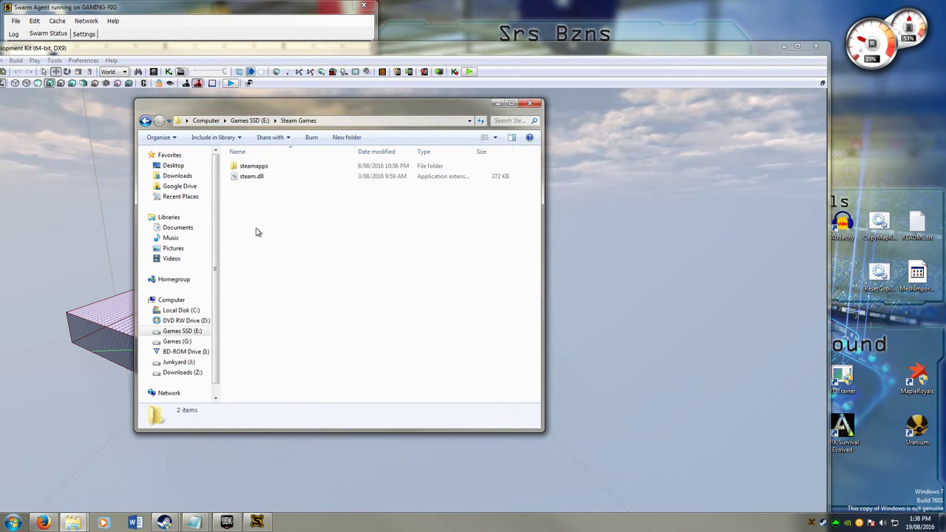
double_click(284, 167)
double_click(279, 167)
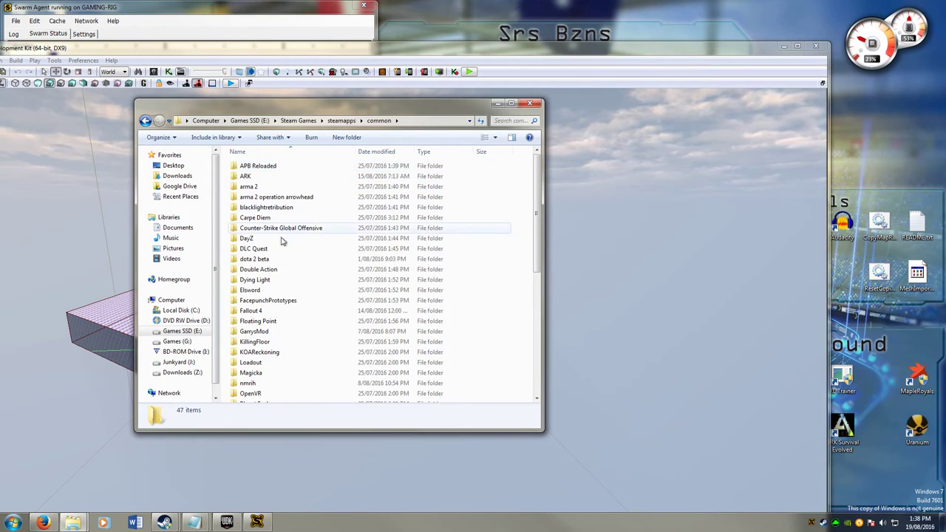
scroll(272, 384, "down", 4)
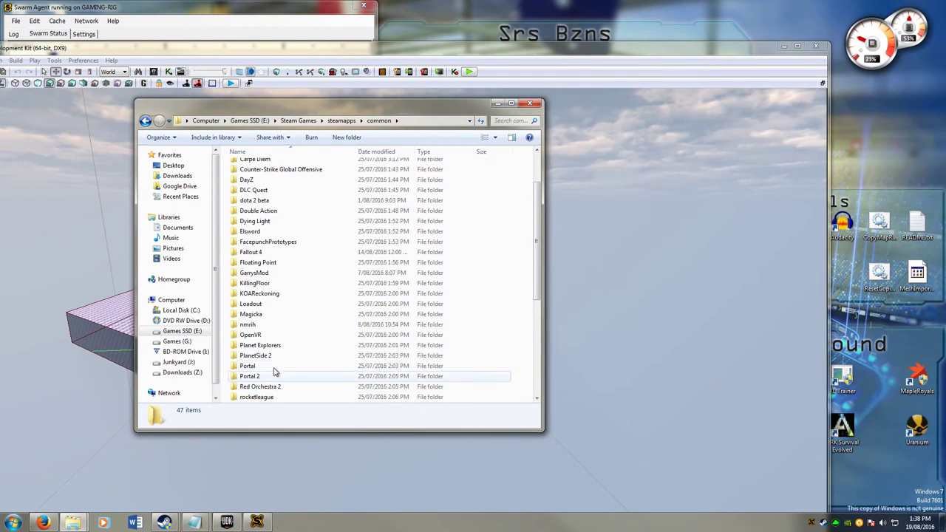
double_click(260, 335)
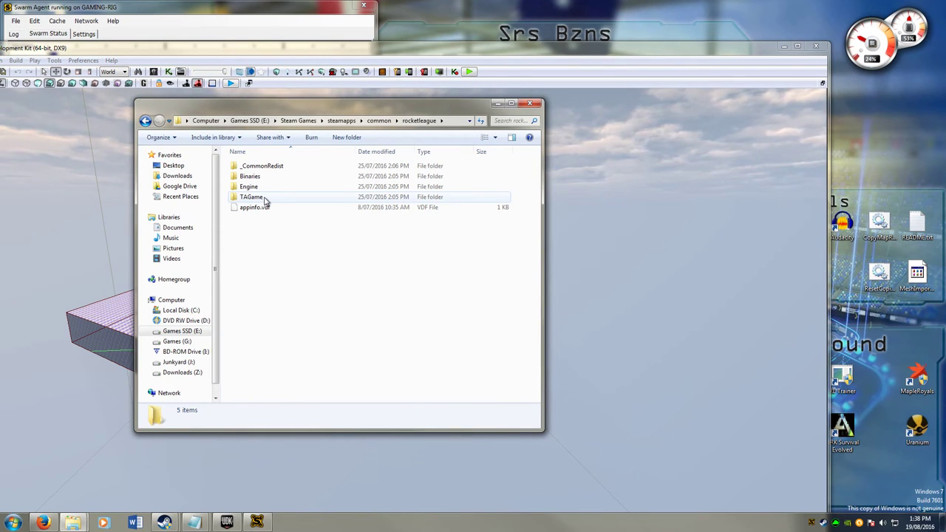
double_click(260, 197)
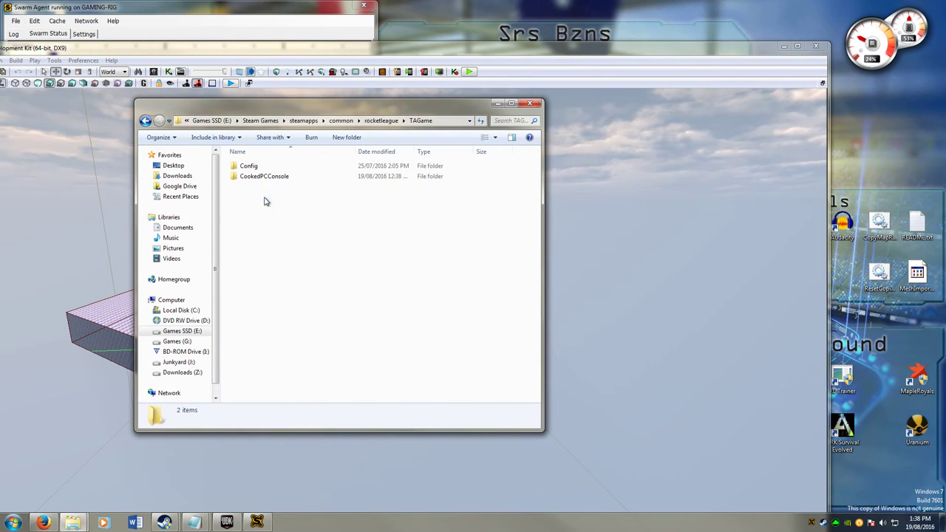
double_click(263, 175)
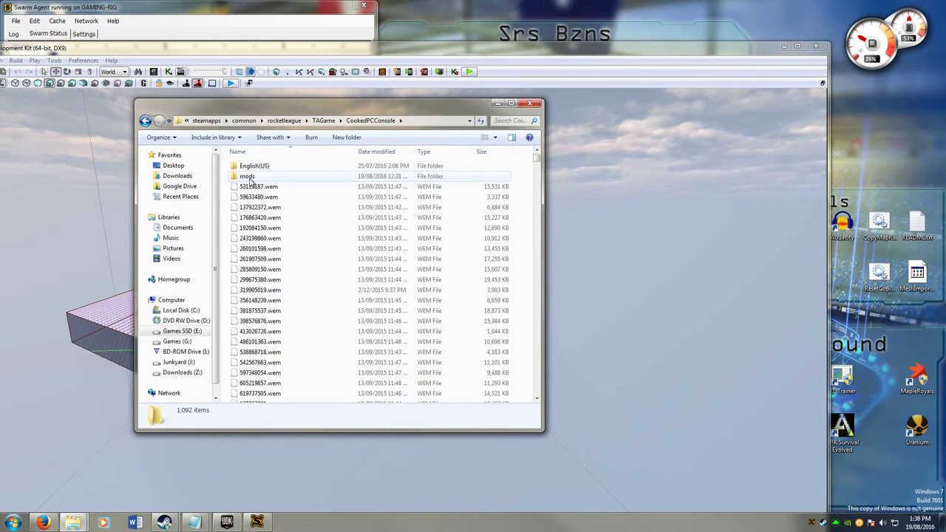
double_click(249, 178)
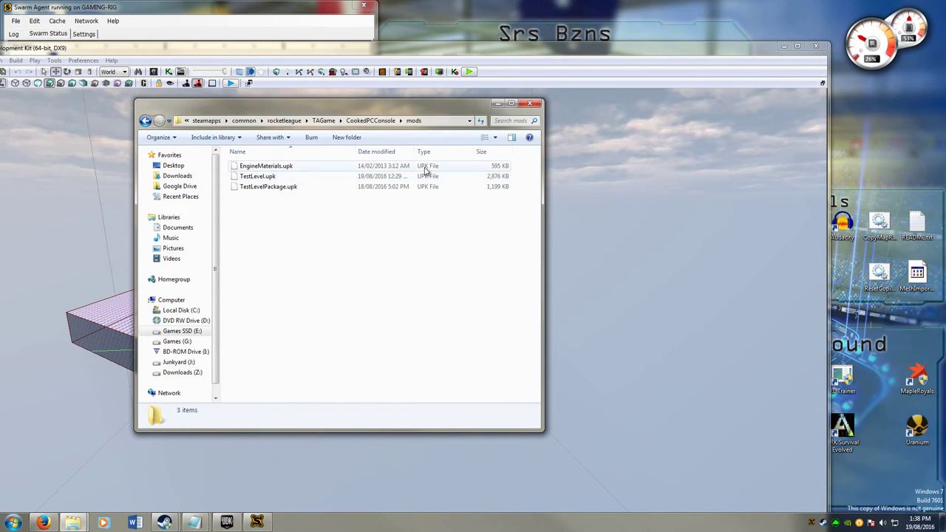
Copy Tutorial.udk from the UDKGame Content Maps folder into Rocket League's mods folder, arranging both folder windows side by side
left_click_drag(390, 110, 603, 119)
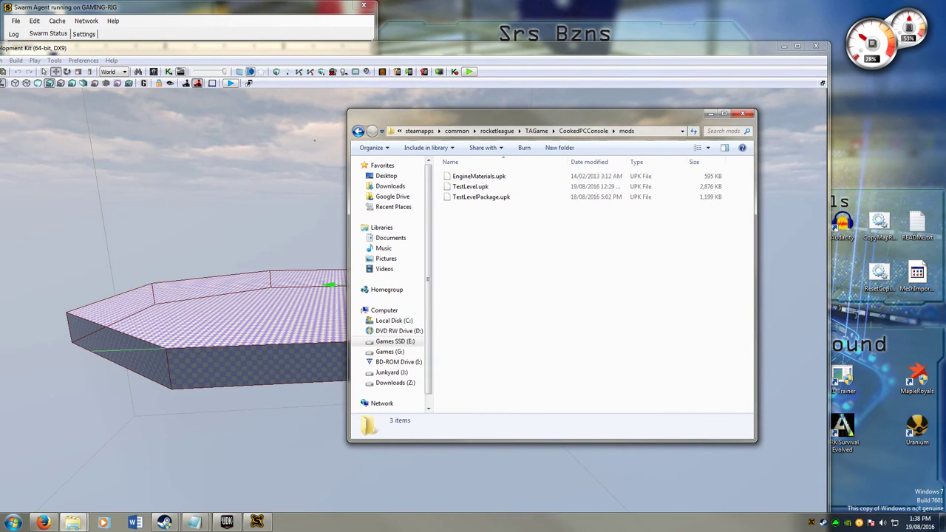
key("alt+Tab")
left_click_drag(476, 121, 475, 116)
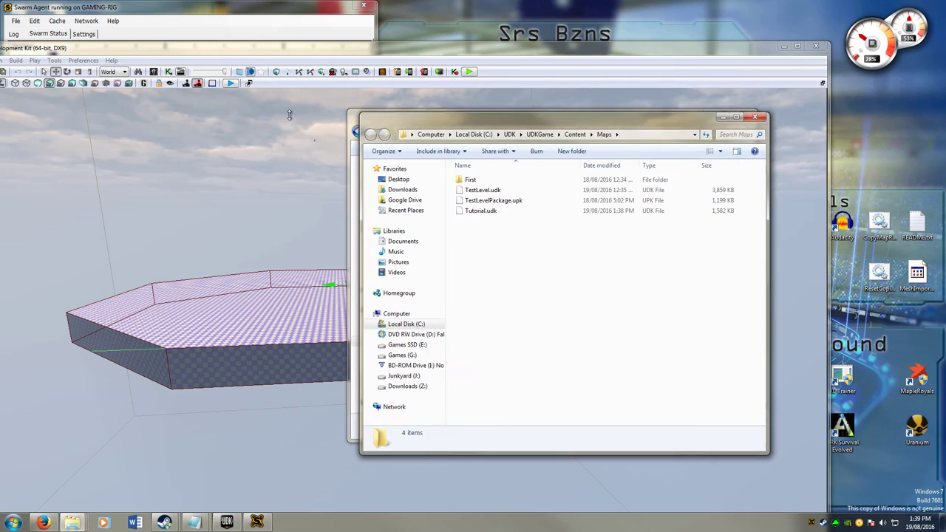
left_click(481, 215)
left_click_drag(561, 129, 228, 111)
right_click(156, 201)
left_click(201, 313)
left_click(515, 291)
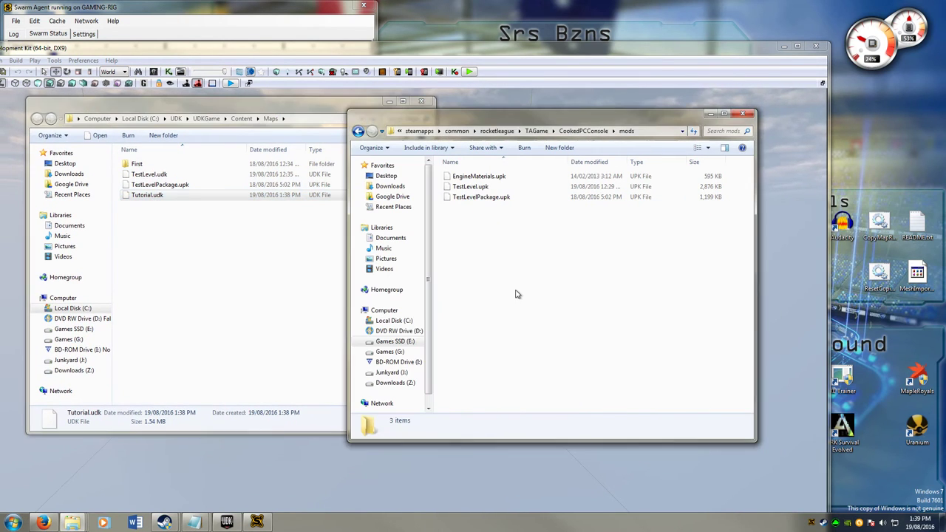
right_click(515, 291)
left_click(534, 361)
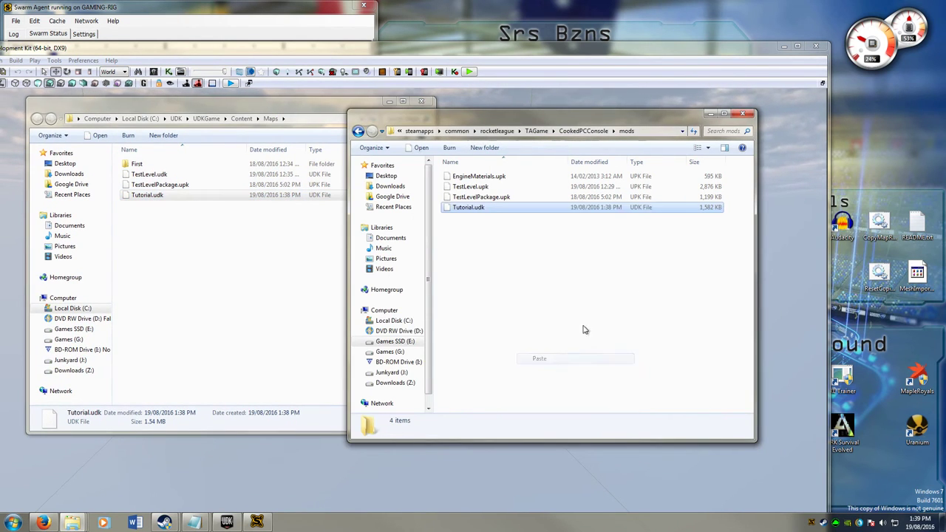
Rename the copied map in the mods folder to Tutorial.upk and accept the extension change
left_click(480, 209)
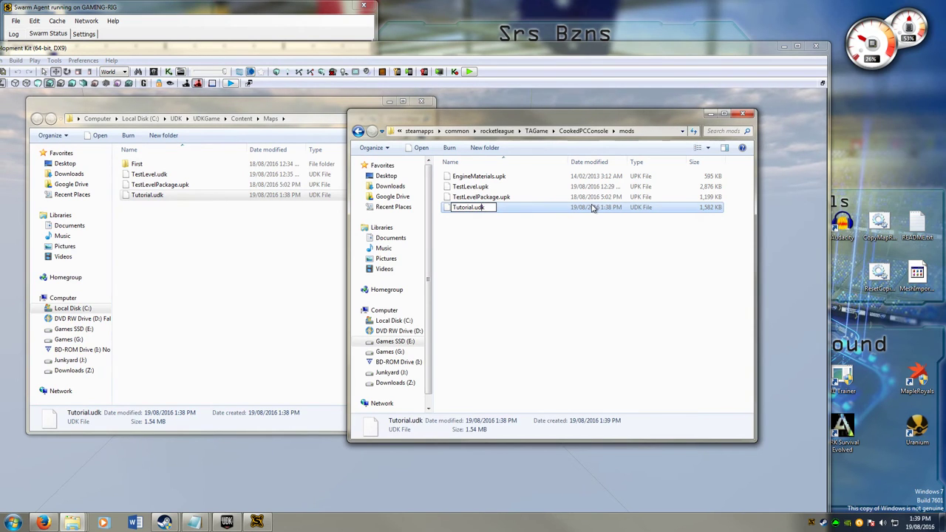
key("Return")
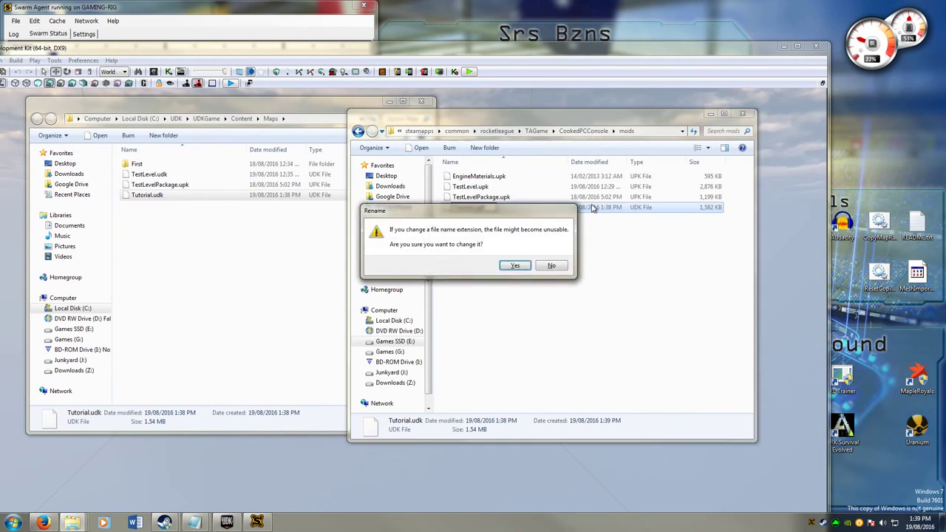
key("Return")
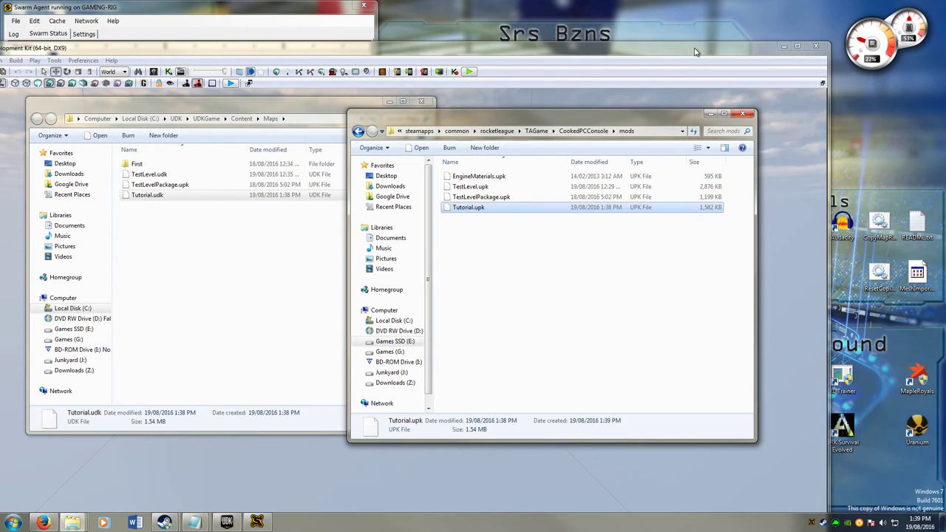
Launch RL Map Loader from the desktop and load Tutorial.upk as the current freeplay map
left_click_drag(694, 52, 593, 57)
double_click(804, 274)
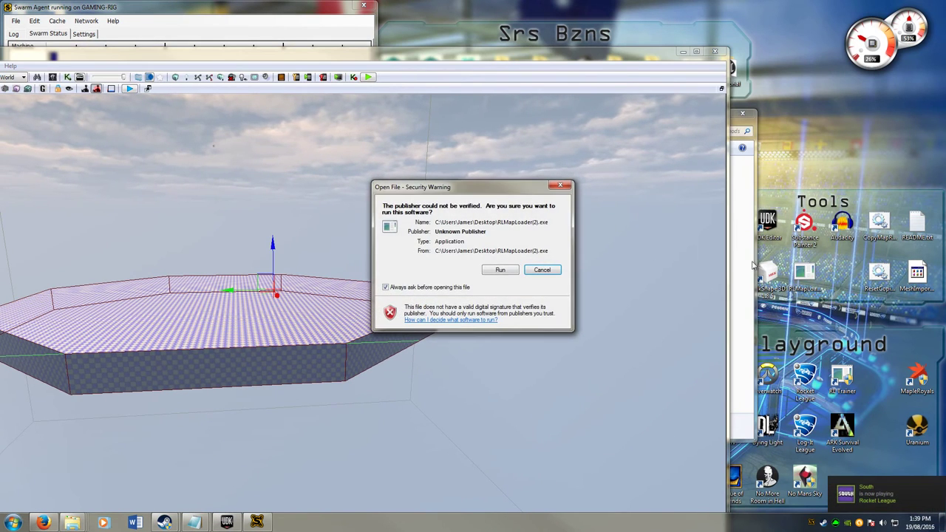
left_click(499, 270)
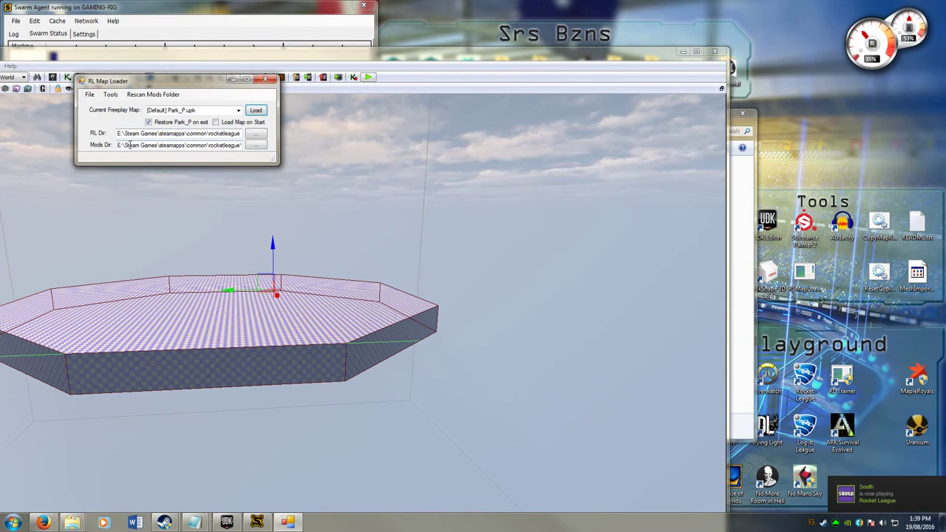
left_click(238, 111)
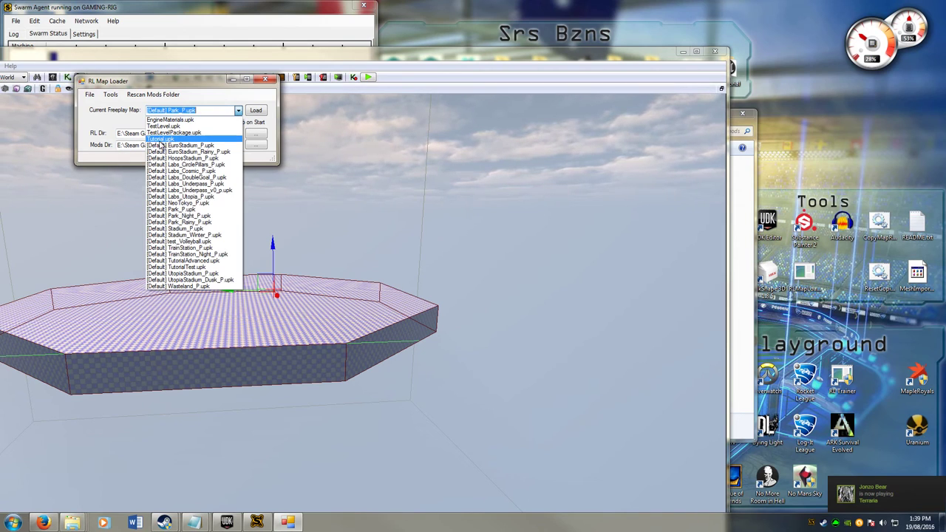
left_click(153, 139)
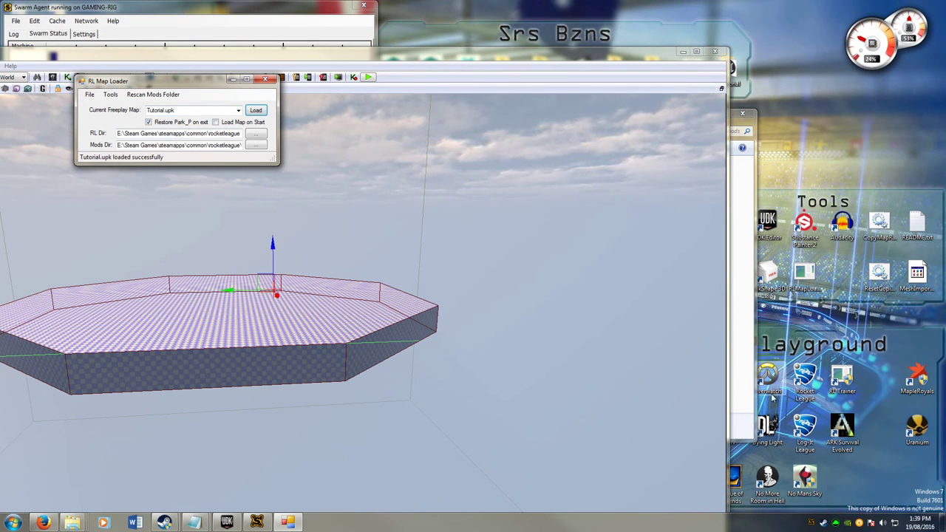
Launch Rocket League, allow Steam to run, and start a freeplay training session
double_click(805, 376)
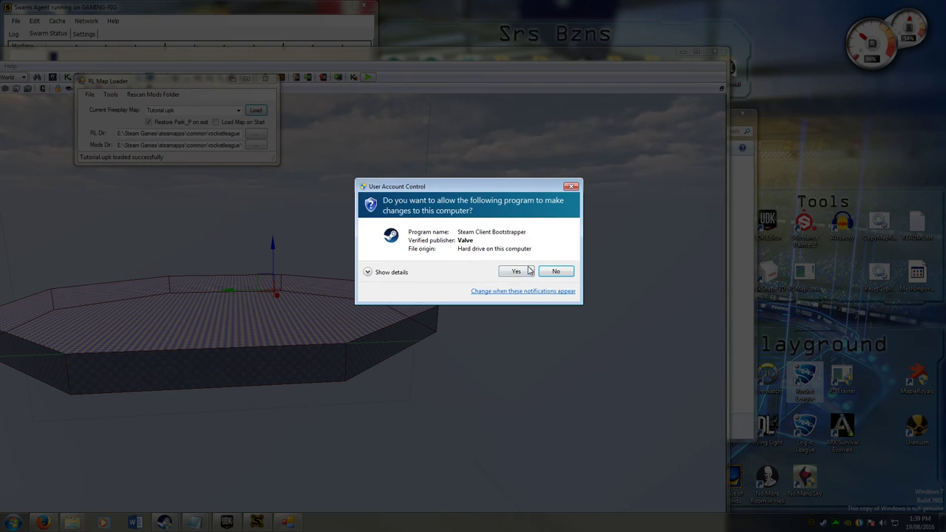
left_click(527, 272)
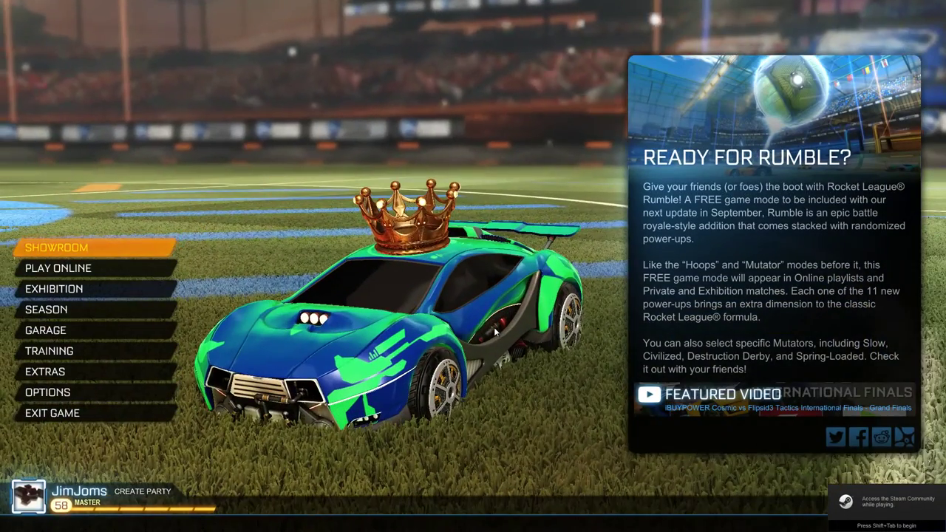
left_click(107, 349)
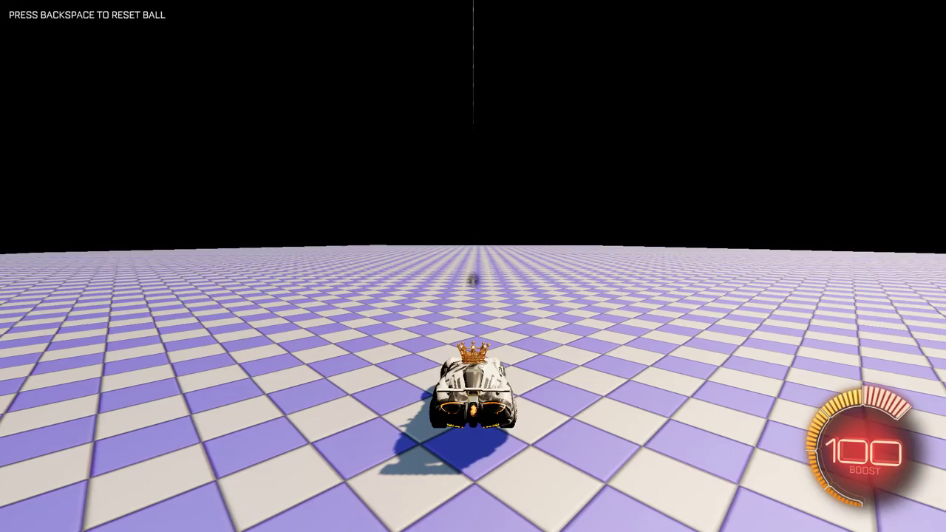
Test the custom map by driving, turning and jumping the car on the checkered platform and toggling ball cam
key("y")
key("y")
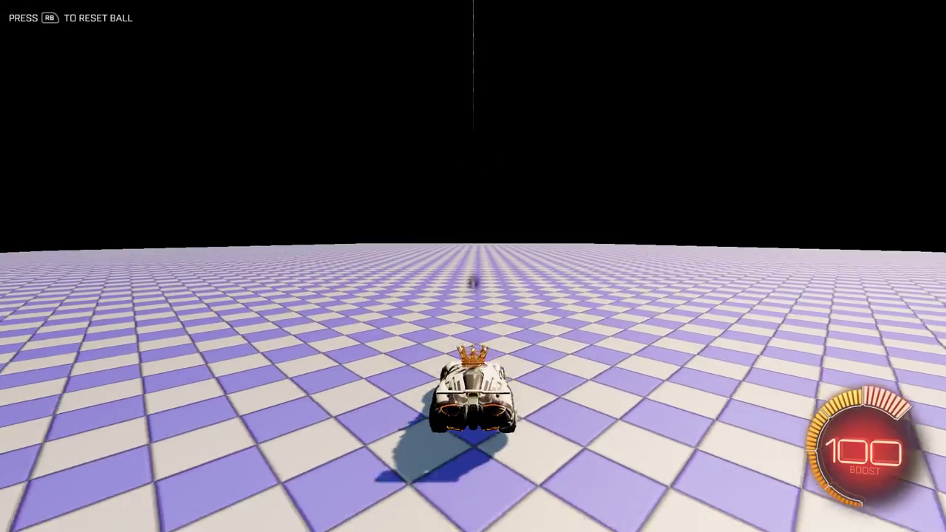
key("w+a")
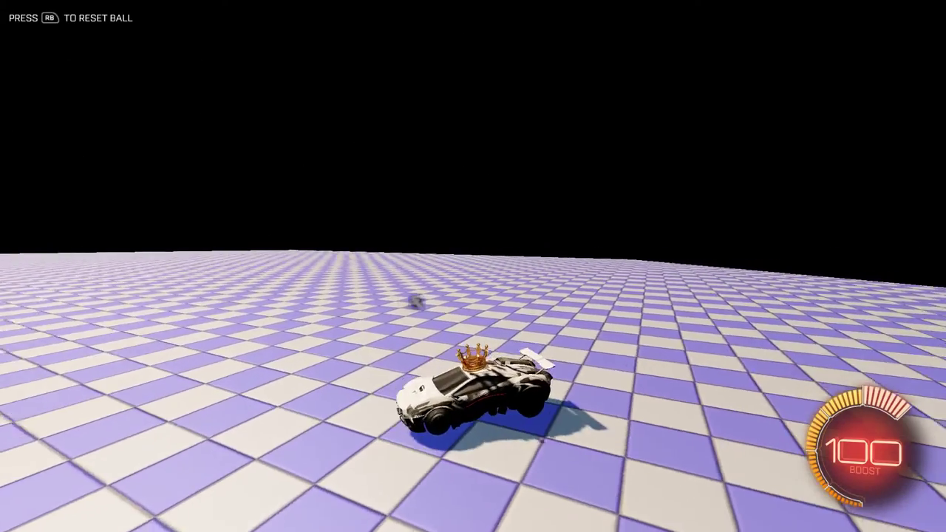
key("w+a")
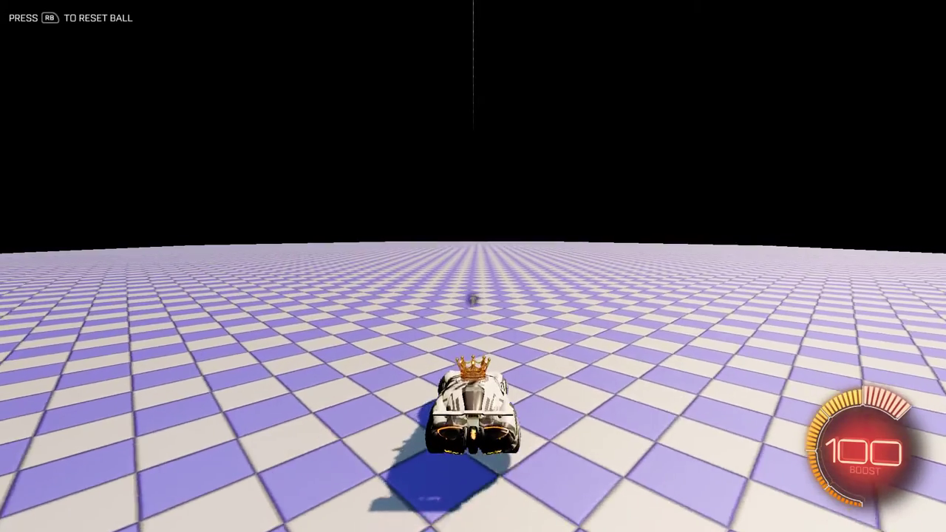
key("space")
key("s+space")
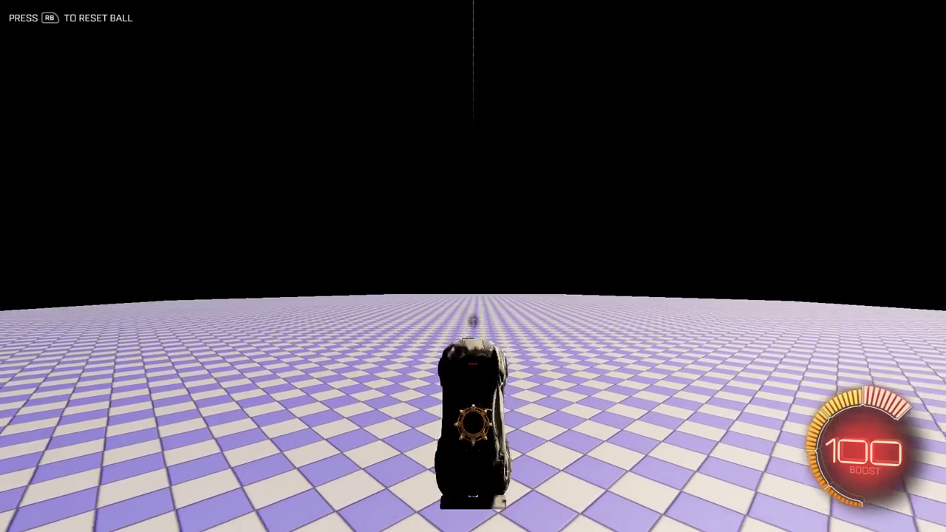
key("space")
key("y")
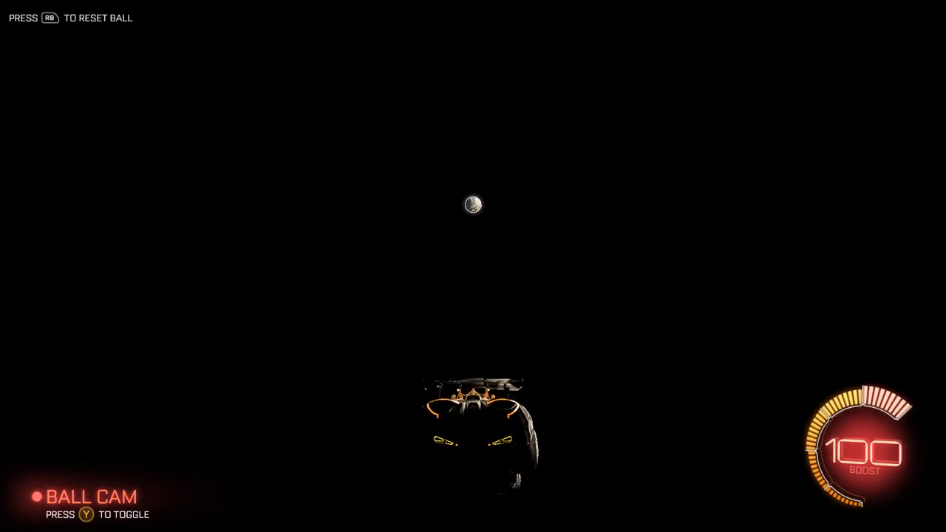
key("y")
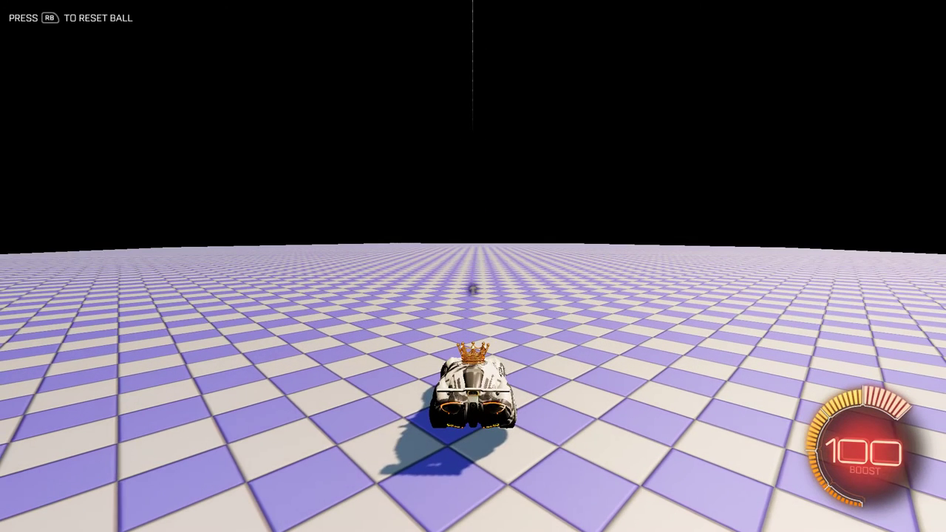
Leave the freeplay session and exit Rocket League to the desktop
key("y")
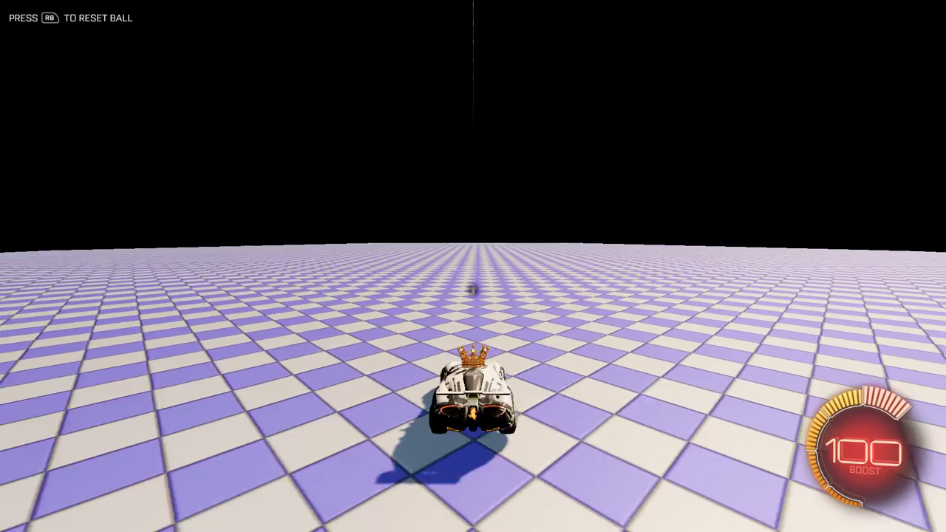
key("y")
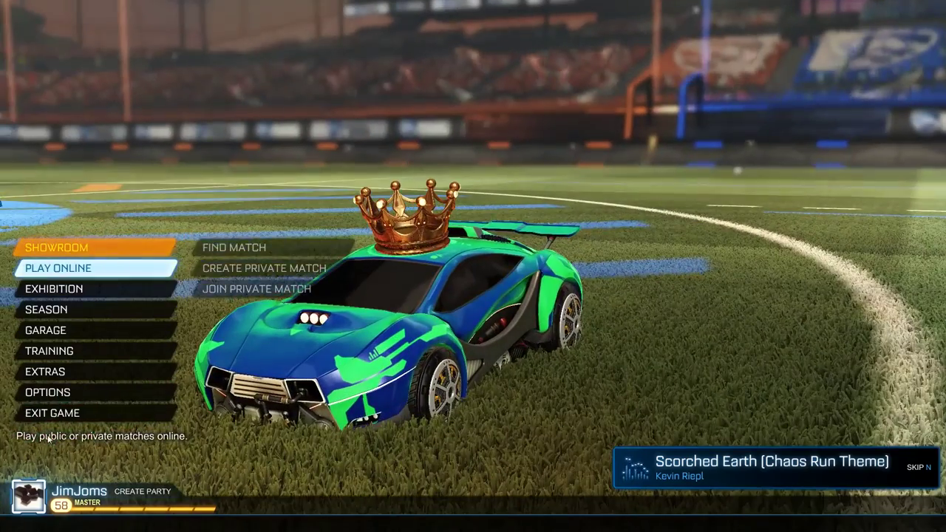
left_click(52, 412)
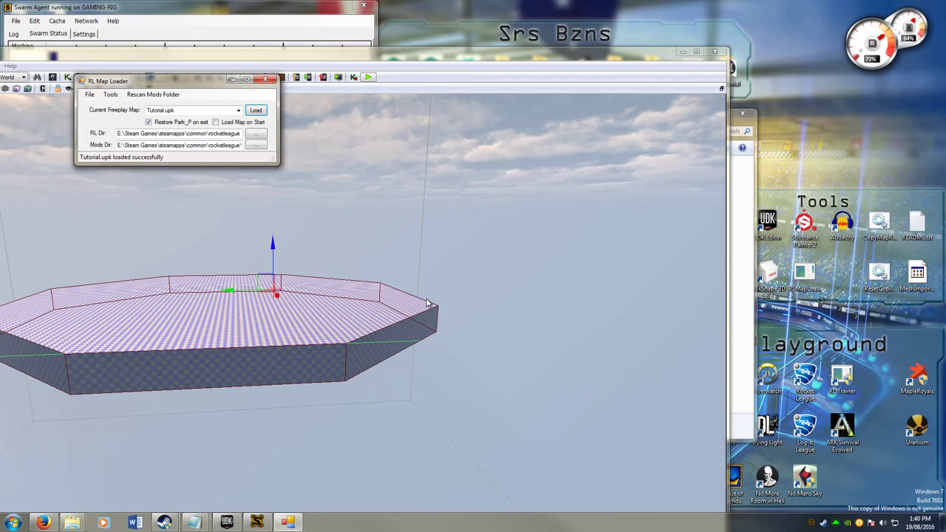